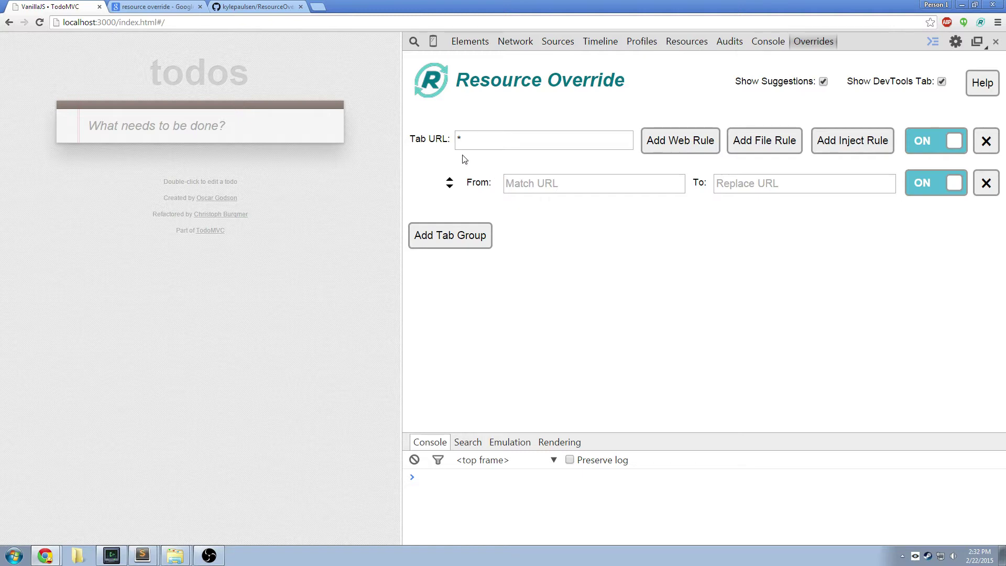
# Add extra tab groups and URL rules, then delete them, leaving one group with one rule
pyautogui.moveTo(416, 141); pyautogui.dragTo(489, 140)
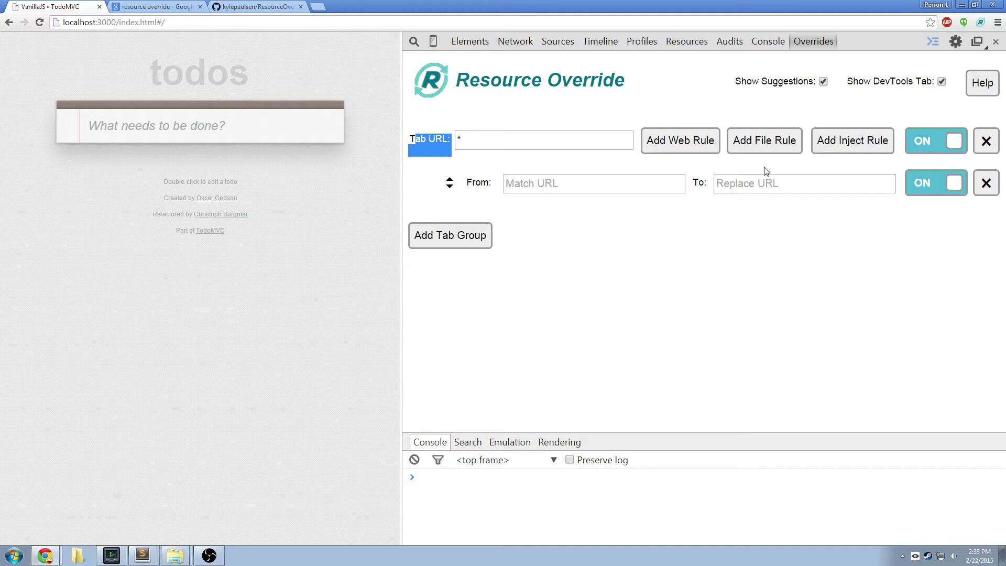
pyautogui.click(684, 140)
pyautogui.click(684, 140)
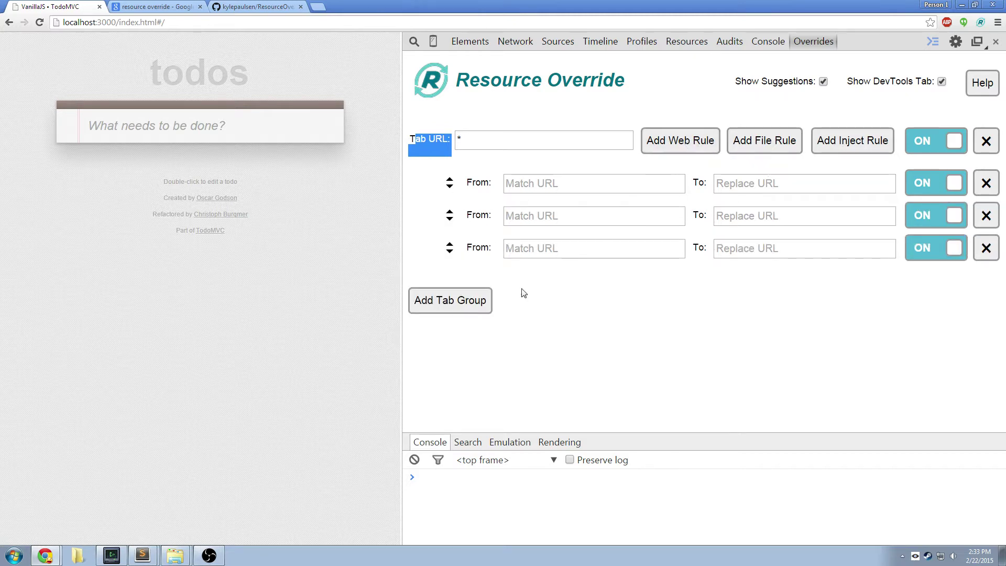
pyautogui.click(477, 306)
pyautogui.click(465, 354)
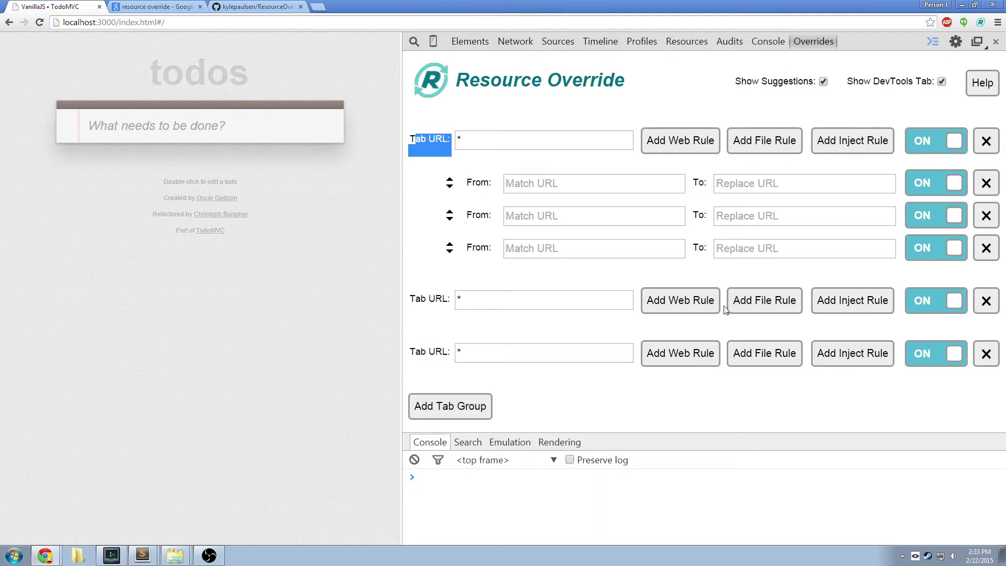
pyautogui.click(702, 303)
pyautogui.click(685, 393)
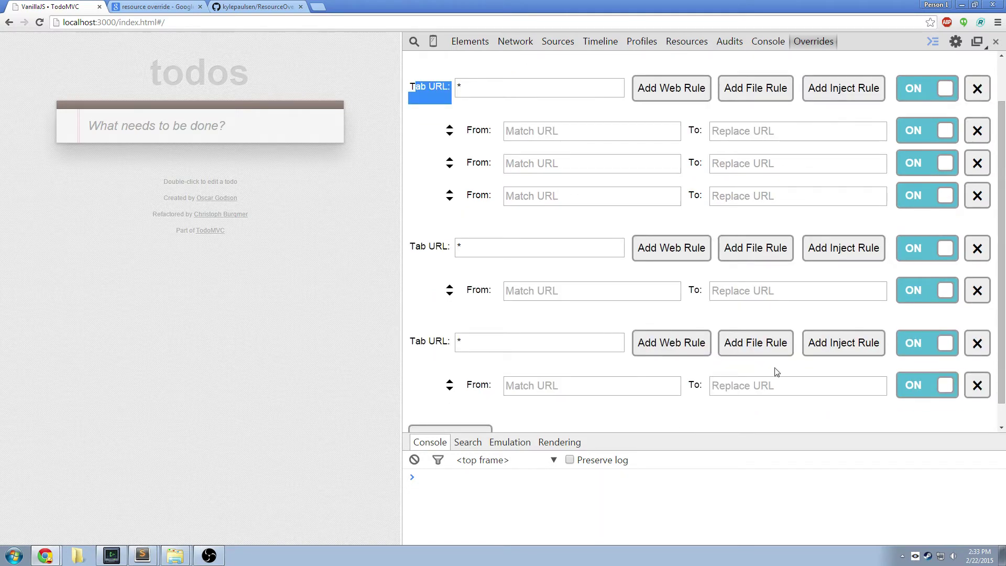
pyautogui.click(977, 343)
pyautogui.click(985, 301)
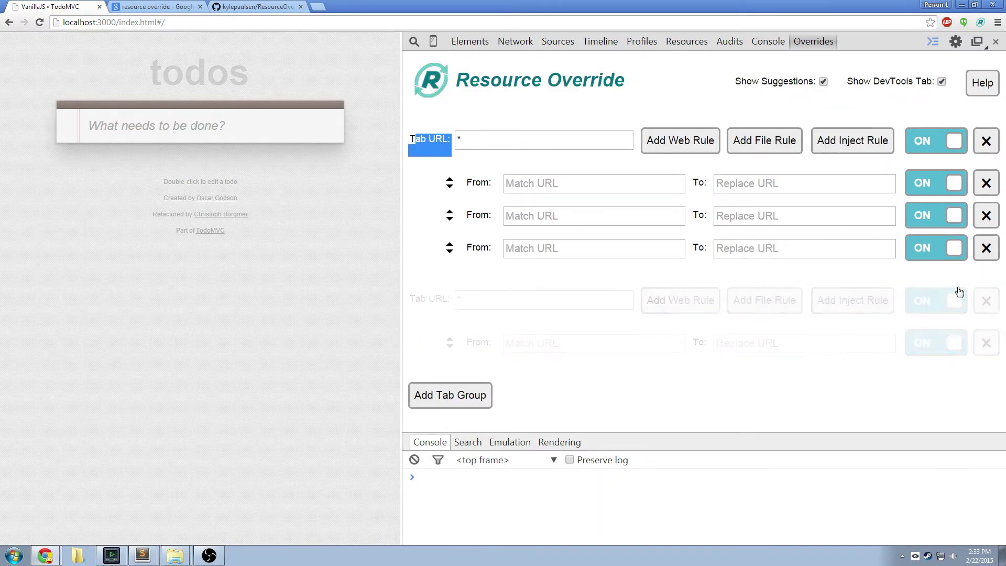
pyautogui.click(986, 248)
pyautogui.click(986, 216)
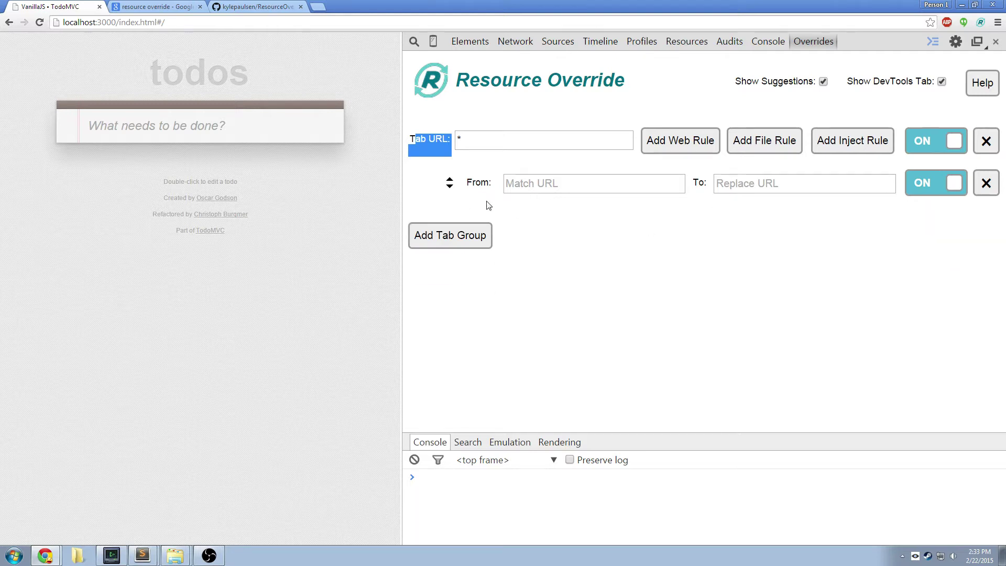
# Look over the Tab URL suggestions and the tab's page address
pyautogui.click(462, 140)
pyautogui.click(461, 139)
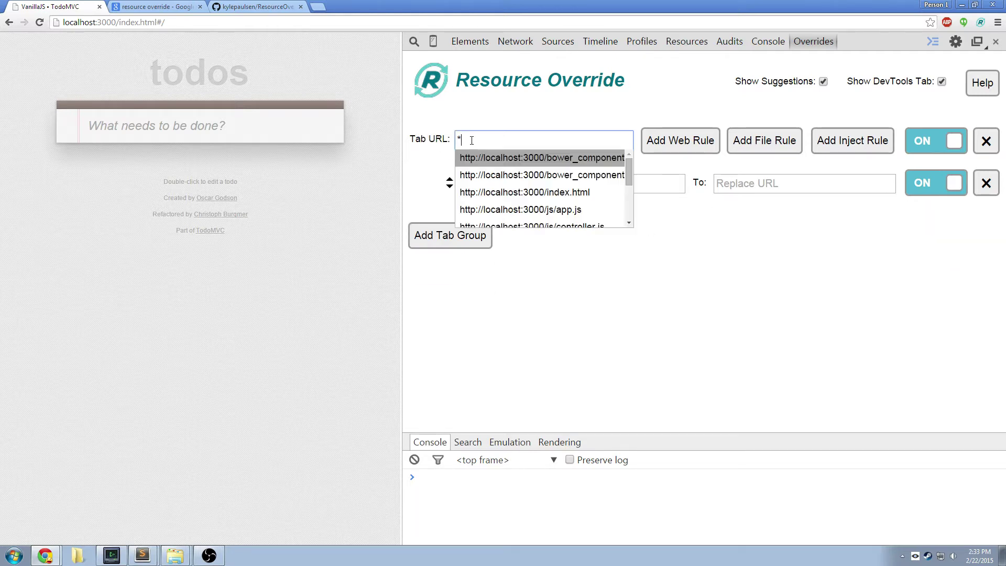
pyautogui.click(470, 140)
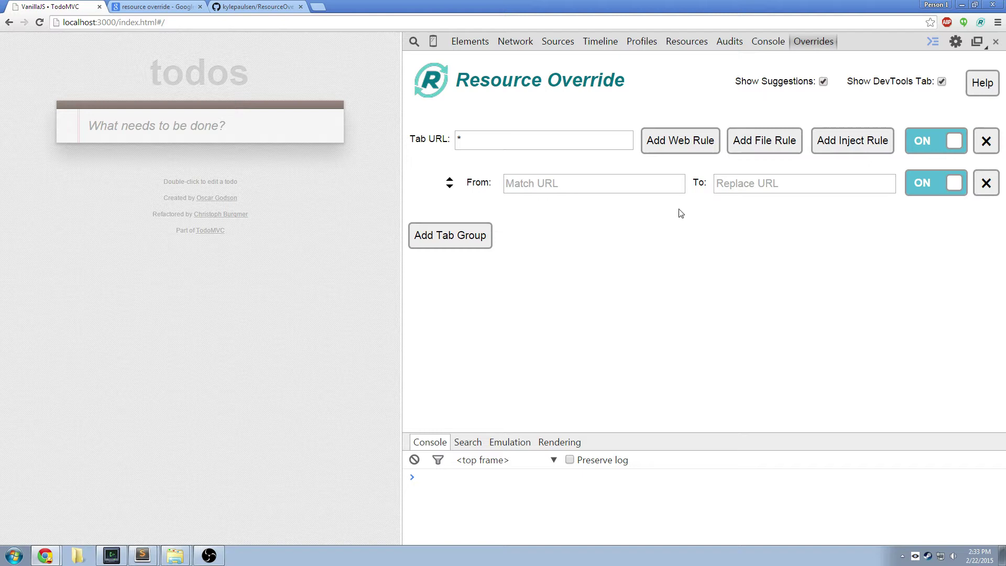
pyautogui.click(508, 141)
pyautogui.click(140, 22)
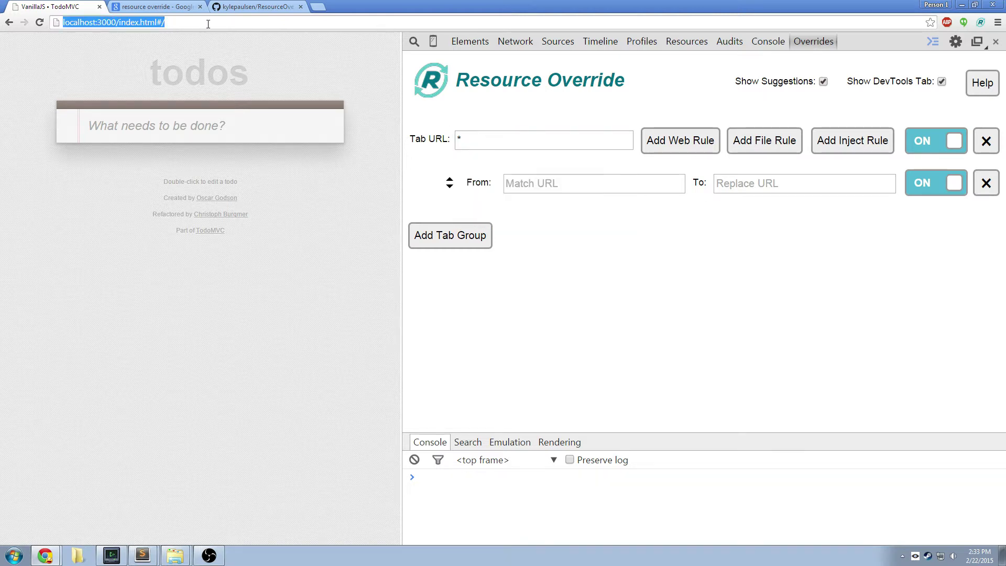
pyautogui.moveTo(205, 22); pyautogui.dragTo(42, 23)
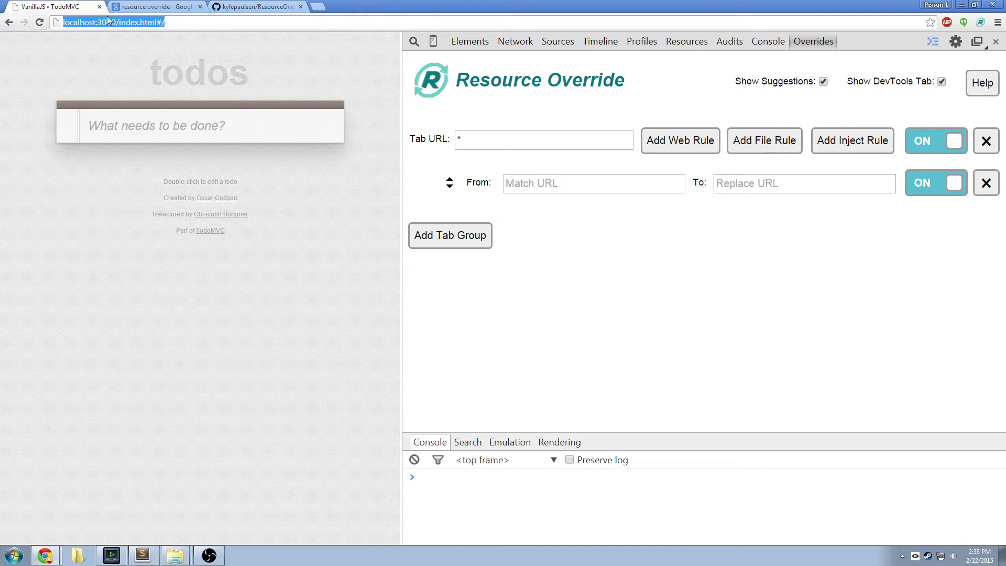
pyautogui.click(191, 22)
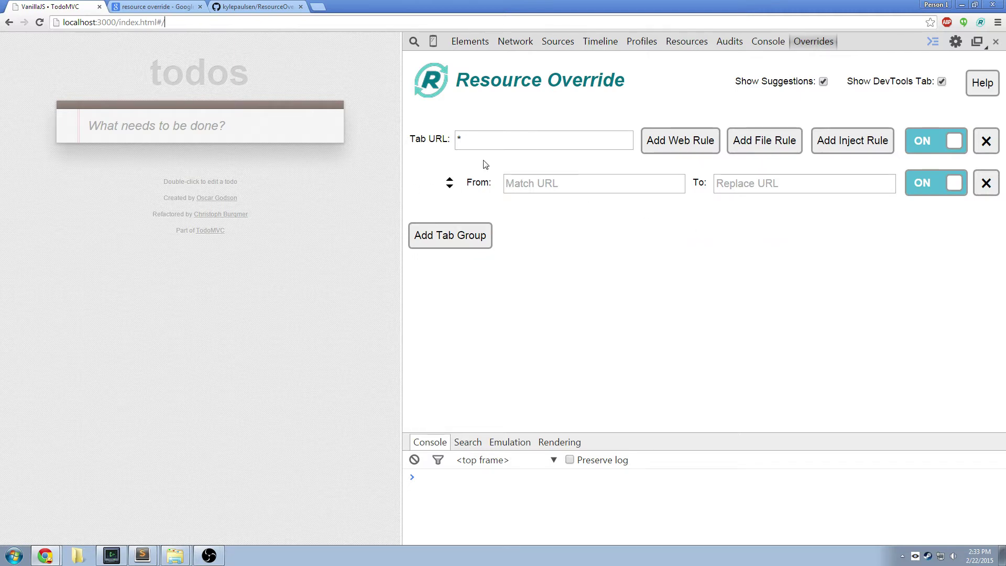
# Change the Tab URL pattern from * to *local*
pyautogui.click(474, 139)
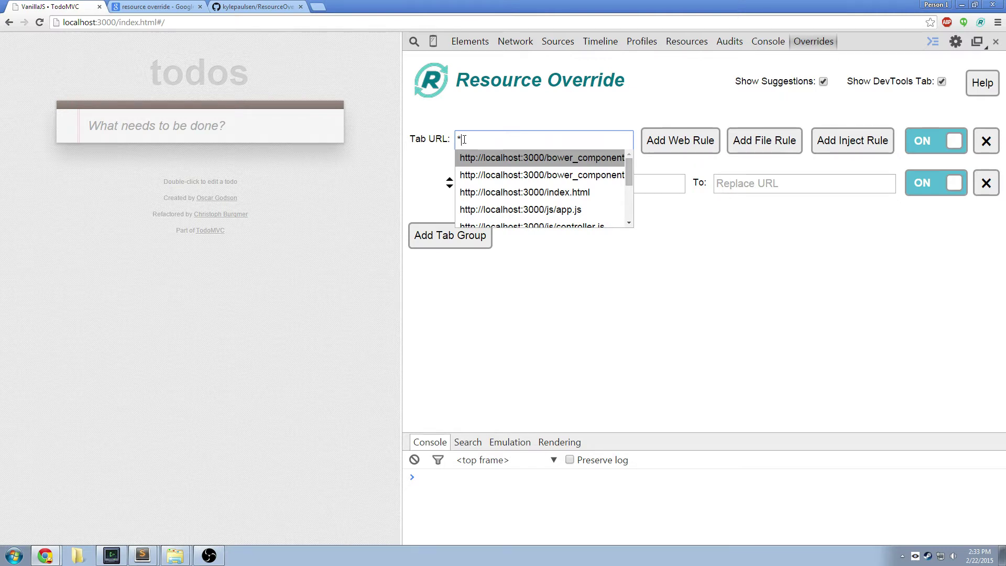
pyautogui.write('local*')
pyautogui.moveTo(462, 140); pyautogui.dragTo(483, 142)
pyautogui.click(488, 139)
pyautogui.click(500, 139)
pyautogui.press('BackSpace')
pyautogui.moveTo(504, 144); pyautogui.dragTo(462, 140)
pyautogui.click(512, 140)
pyautogui.write('*')
# Compare local in the *local* pattern against the page address, then dismiss the suggestions
pyautogui.moveTo(461, 139); pyautogui.dragTo(485, 141)
pyautogui.click(79, 48)
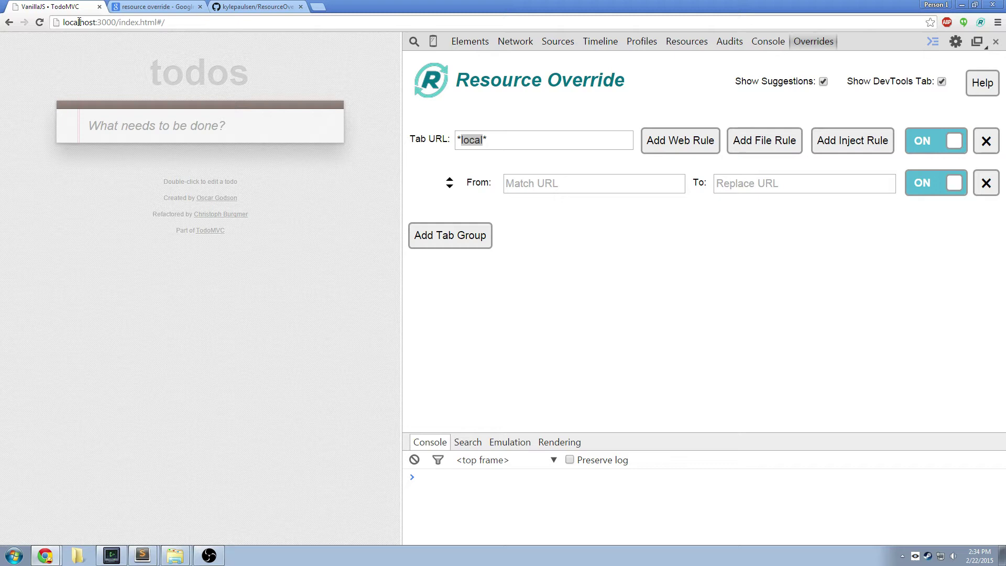
pyautogui.moveTo(79, 22); pyautogui.dragTo(63, 22)
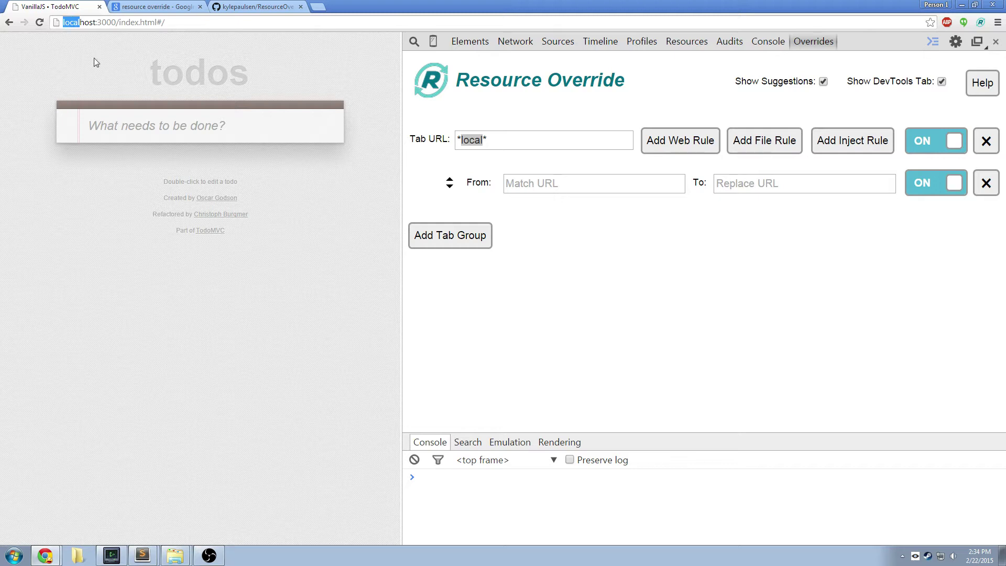
pyautogui.click(534, 141)
pyautogui.click(749, 241)
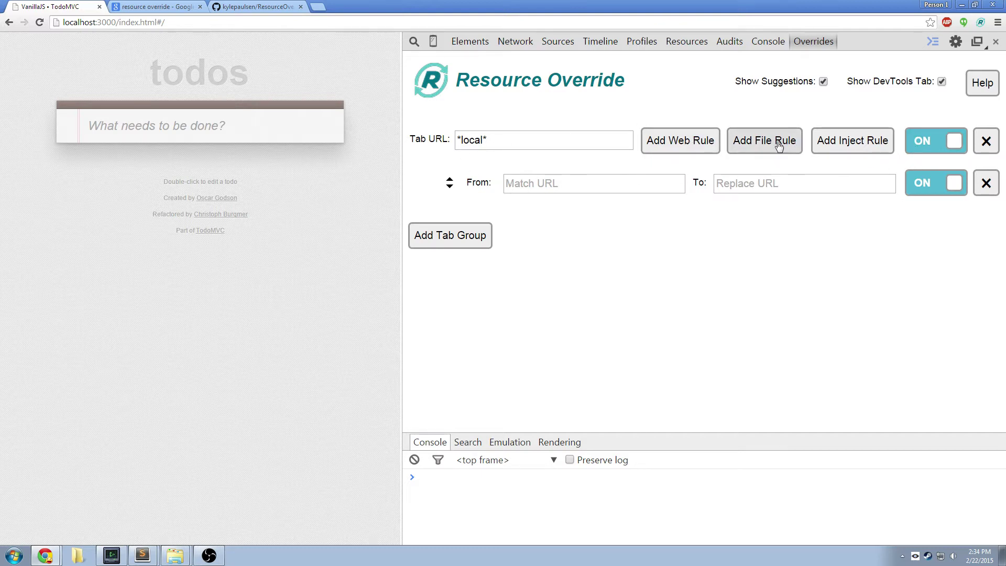
pyautogui.moveTo(495, 140); pyautogui.dragTo(457, 140)
pyautogui.click(691, 253)
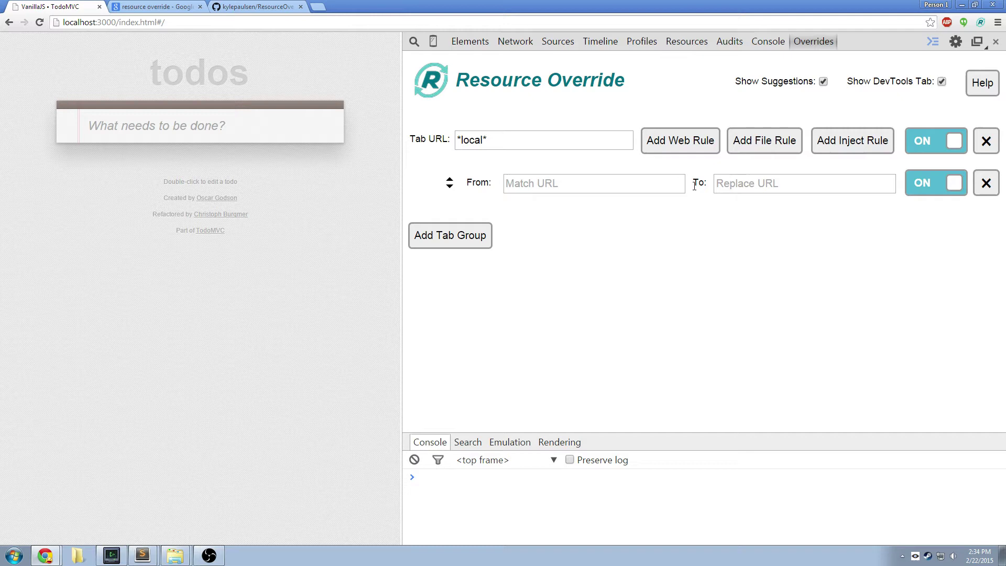
pyautogui.click(567, 190)
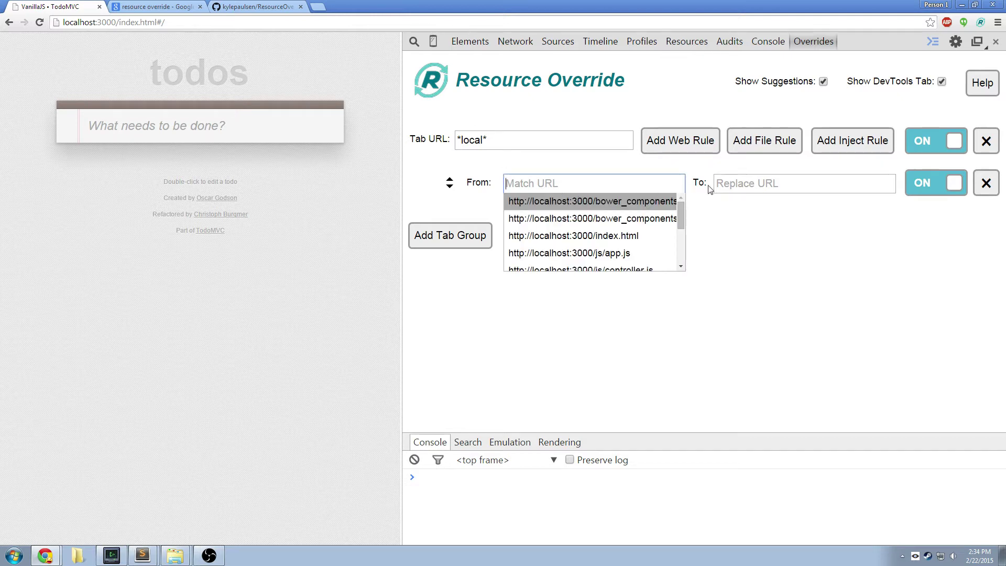
pyautogui.click(789, 188)
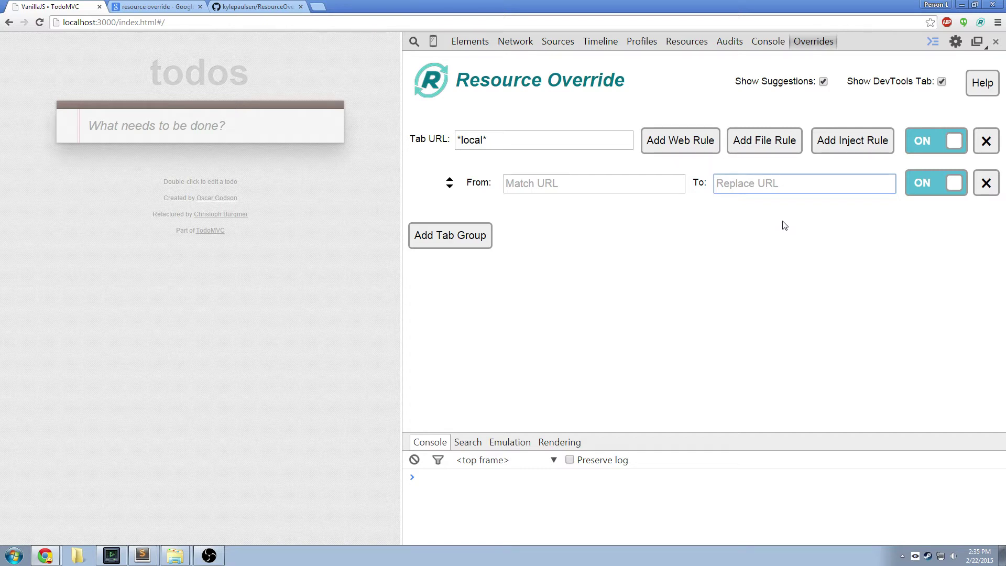
pyautogui.click(634, 178)
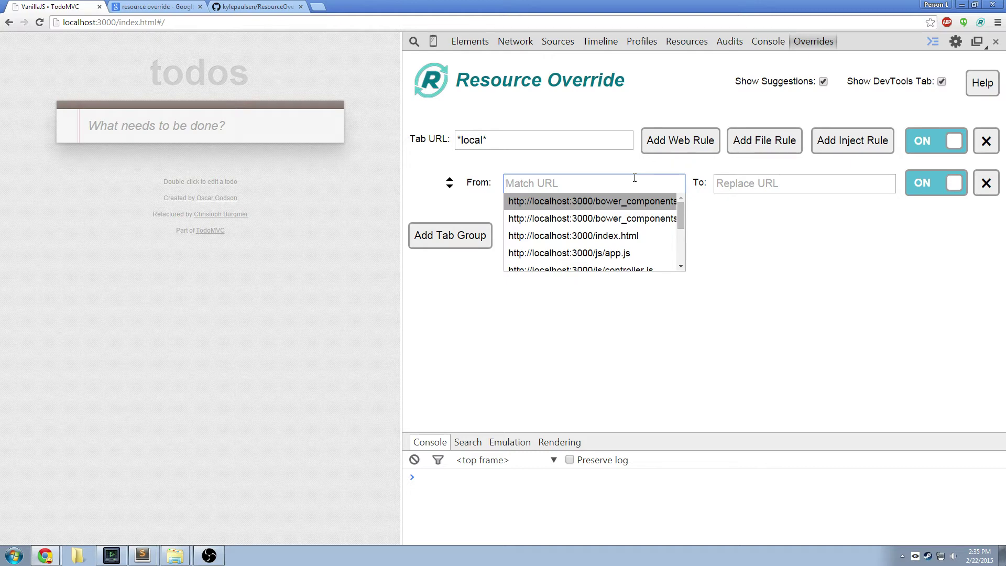
pyautogui.write('*')
pyautogui.write('/js')
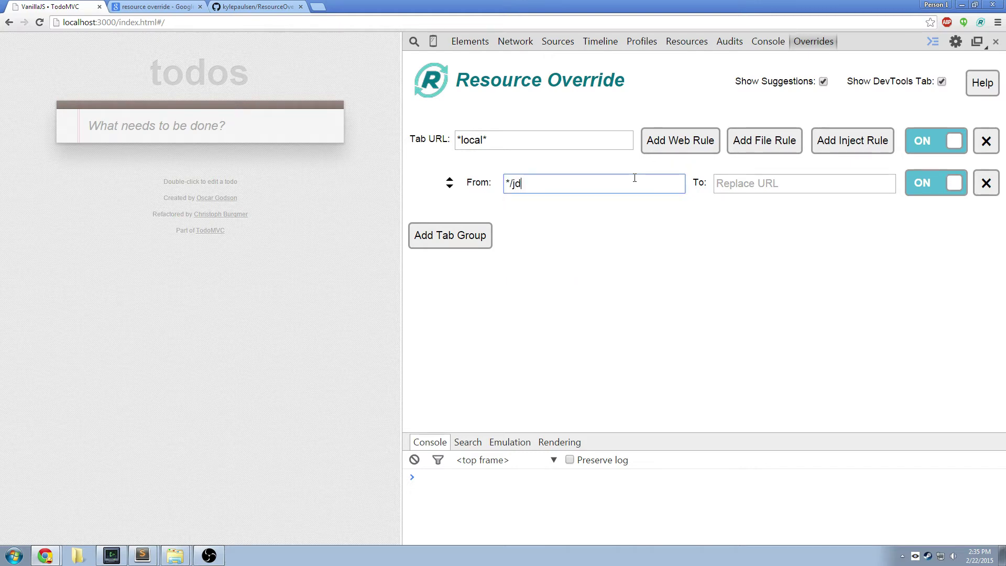
pyautogui.write('/')
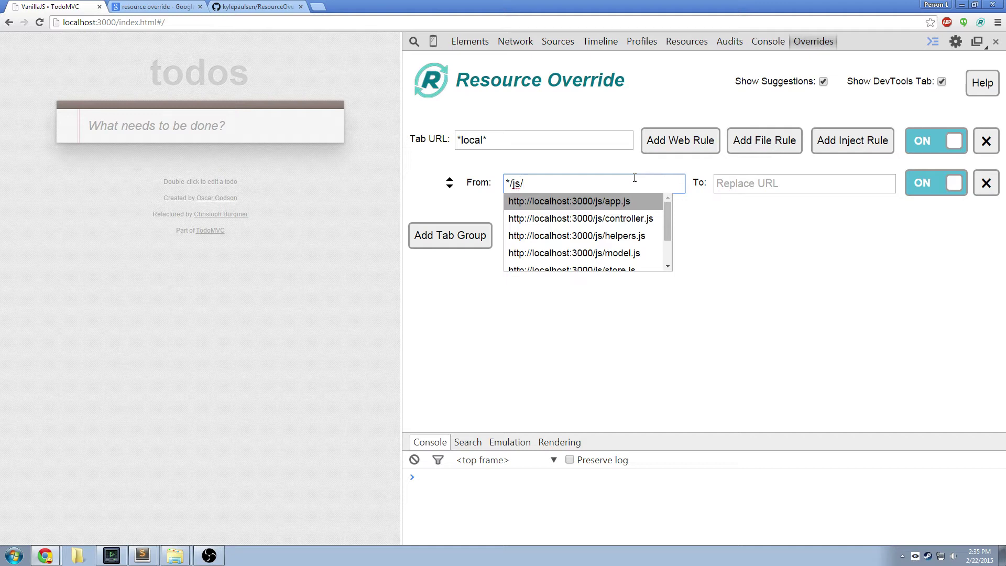
pyautogui.write('*')
pyautogui.click(747, 184)
pyautogui.write('h')
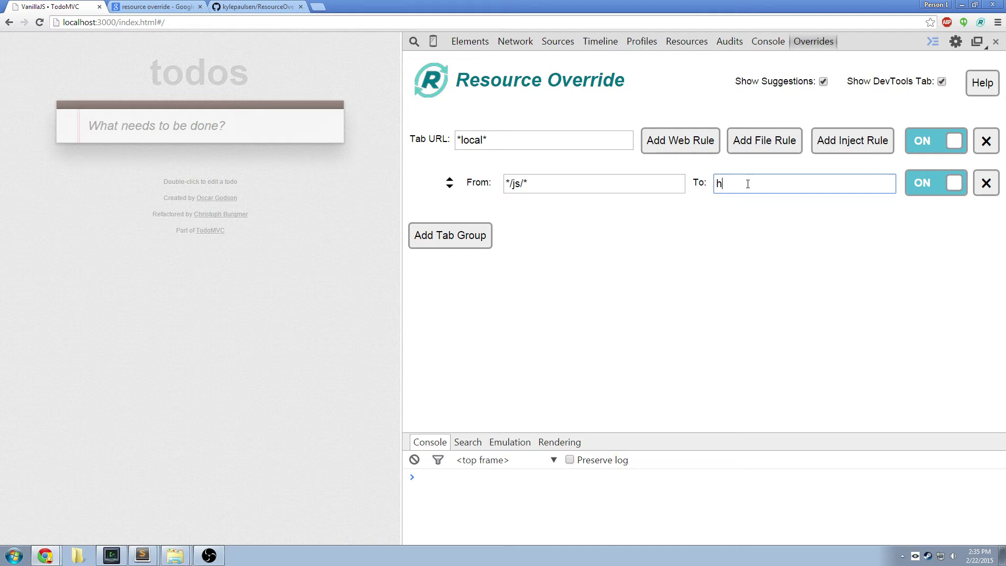
pyautogui.write('ttp://localhost:8080/**.js')
pyautogui.click(555, 184)
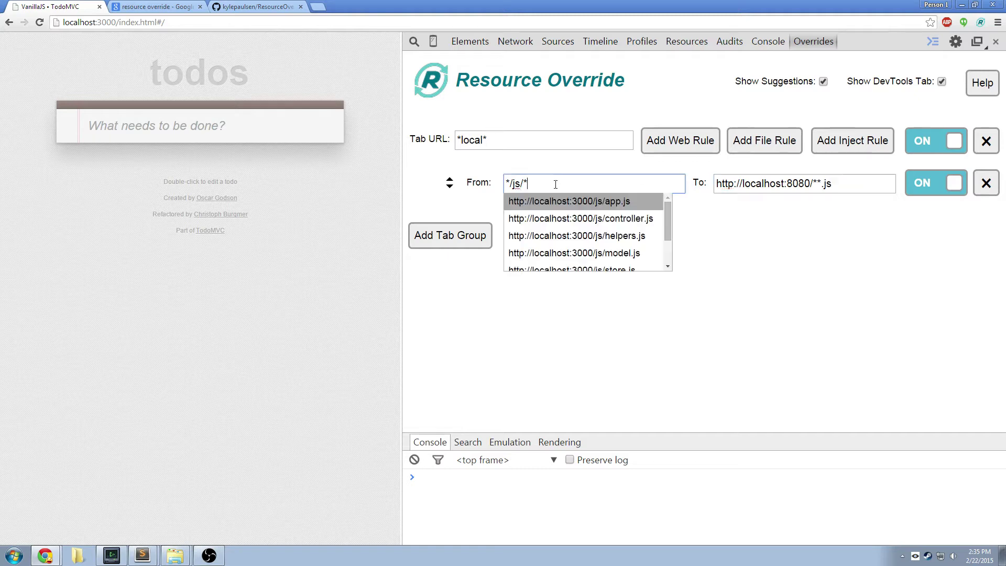
pyautogui.write('*')
pyautogui.click(849, 183)
pyautogui.press('BackSpace')
pyautogui.press('BackSpace')
pyautogui.press('BackSpace')
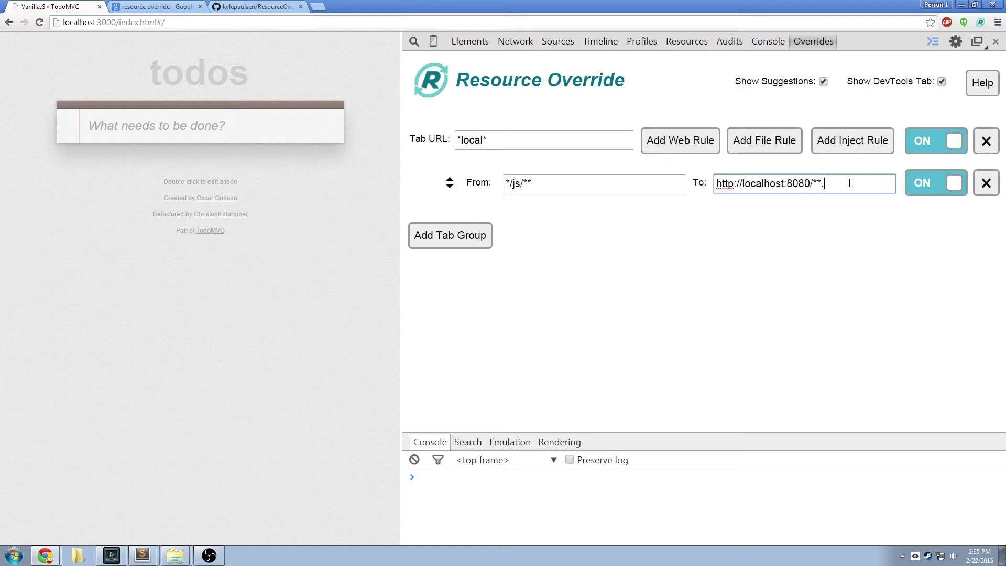
# Review the wildcards and /js/ part of the match pattern and the target's trailing wildcards
pyautogui.click(568, 183)
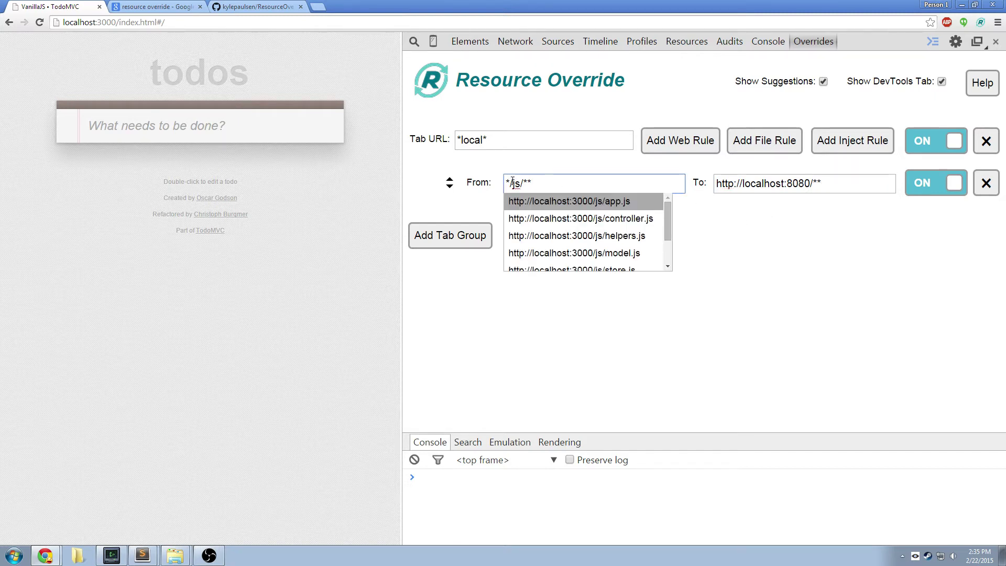
pyautogui.moveTo(509, 184); pyautogui.dragTo(505, 184)
pyautogui.click(508, 182)
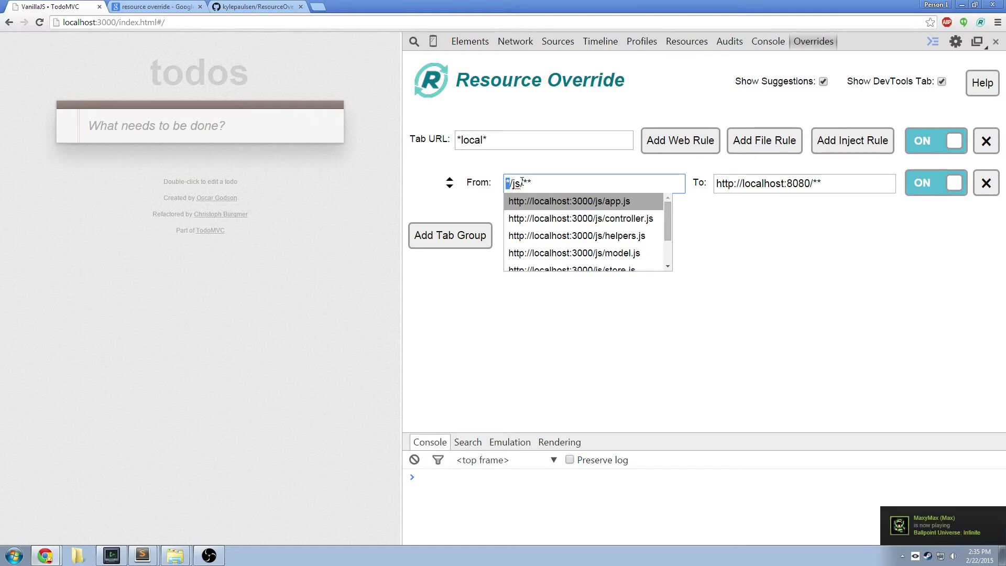
pyautogui.doubleClick(514, 183)
pyautogui.moveTo(510, 183); pyautogui.dragTo(524, 183)
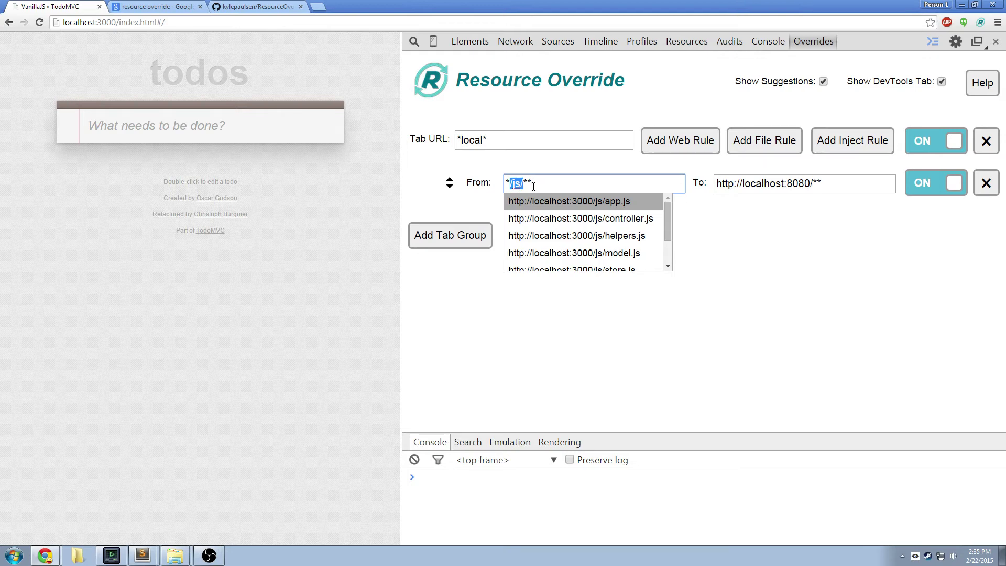
pyautogui.click(556, 189)
pyautogui.moveTo(523, 183); pyautogui.dragTo(531, 184)
pyautogui.click(539, 185)
pyautogui.moveTo(538, 184); pyautogui.dragTo(525, 185)
pyautogui.click(823, 186)
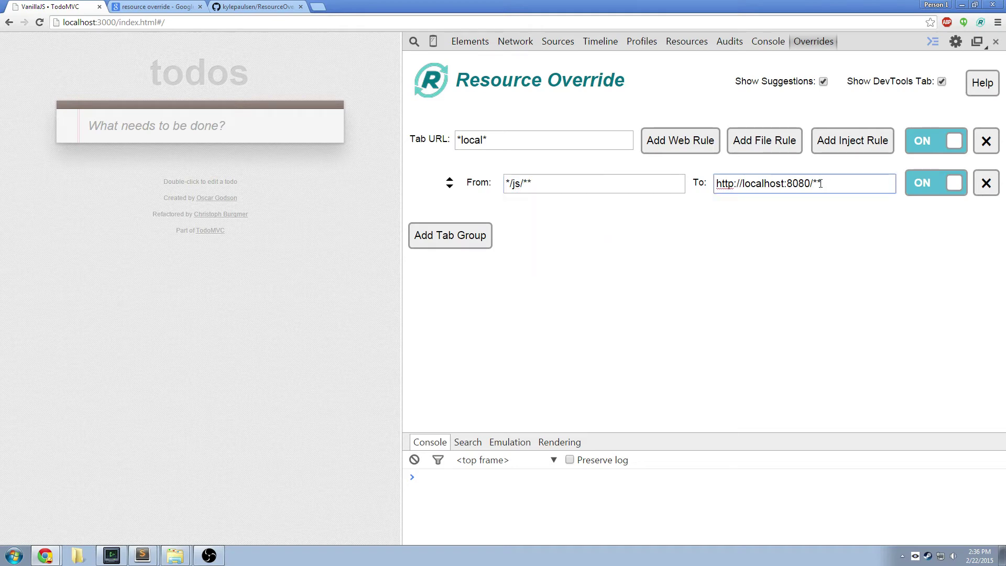
pyautogui.moveTo(820, 184); pyautogui.dragTo(814, 186)
pyautogui.click(532, 186)
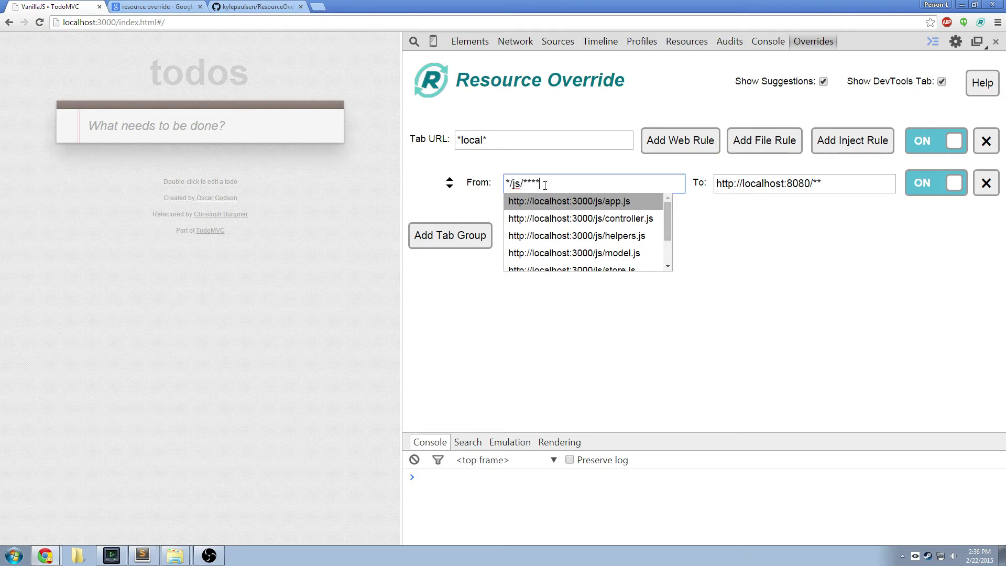
pyautogui.write('*')
pyautogui.click(850, 186)
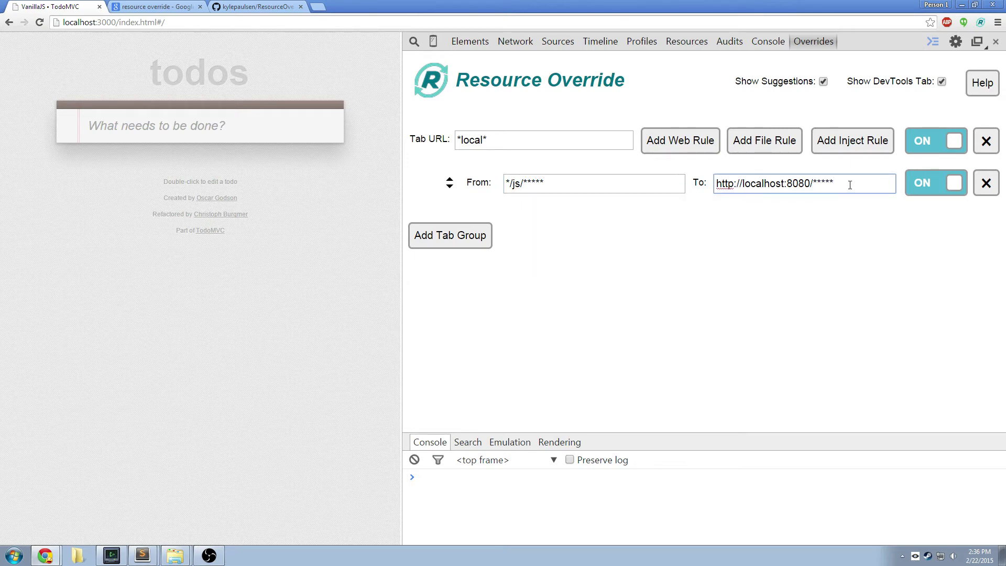
pyautogui.press('BackSpace')
pyautogui.press('BackSpace')
pyautogui.click(553, 184)
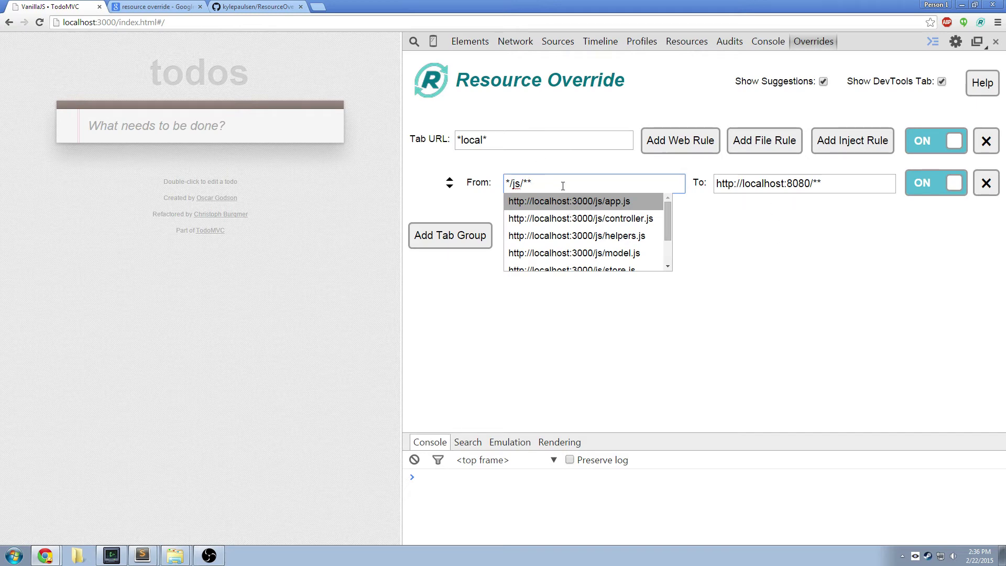
pyautogui.moveTo(509, 183); pyautogui.dragTo(505, 184)
pyautogui.click(738, 180)
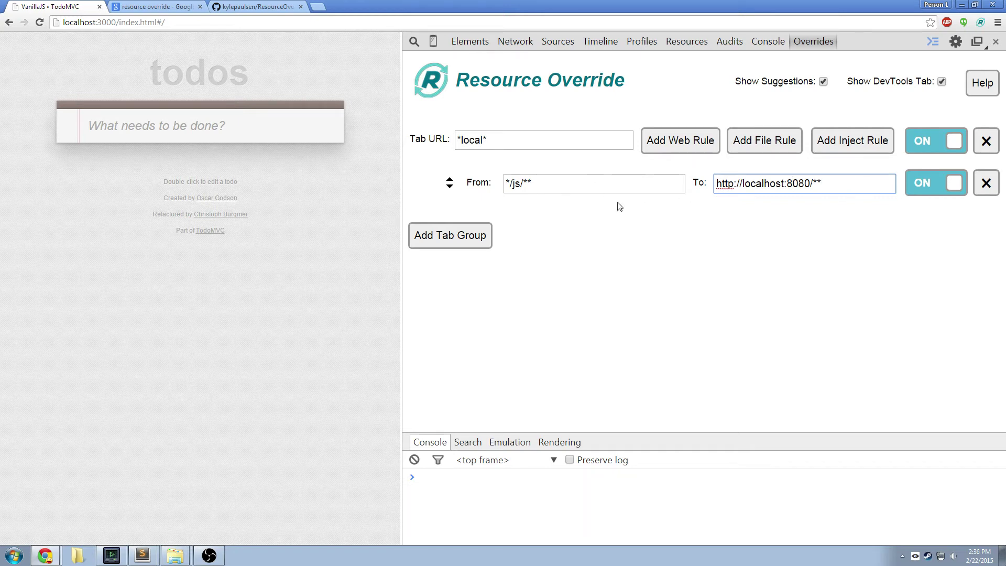
pyautogui.click(937, 183)
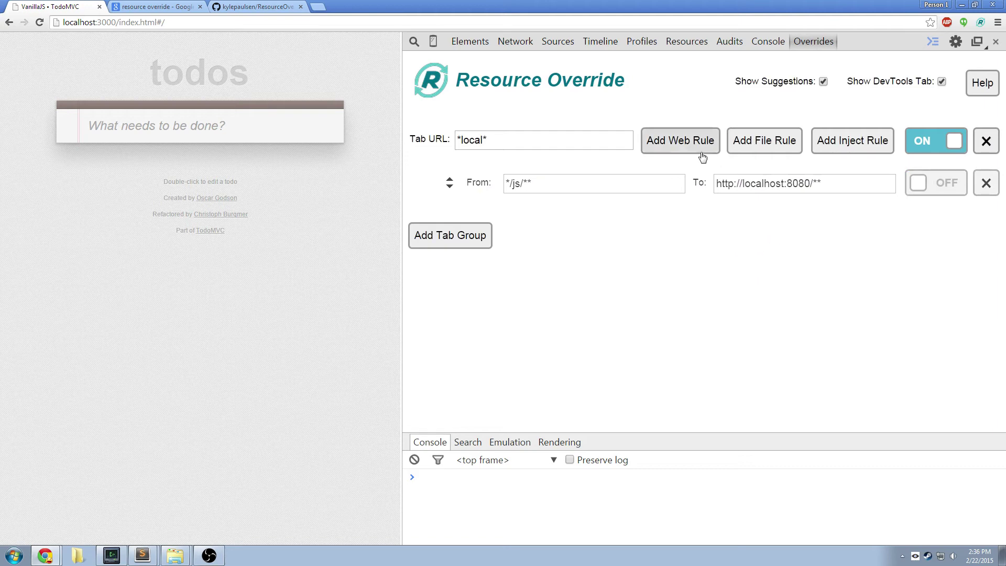
pyautogui.click(780, 150)
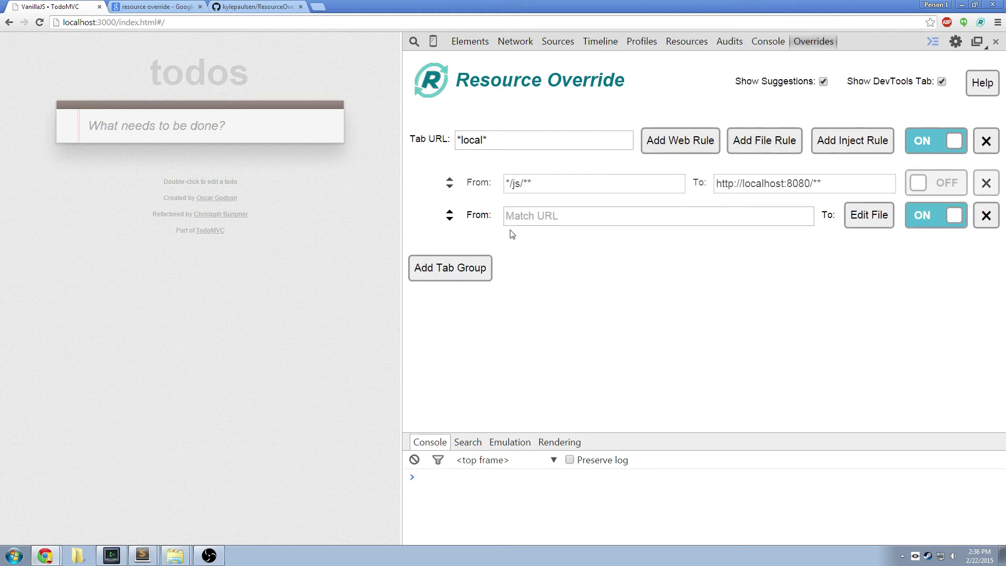
pyautogui.click(564, 225)
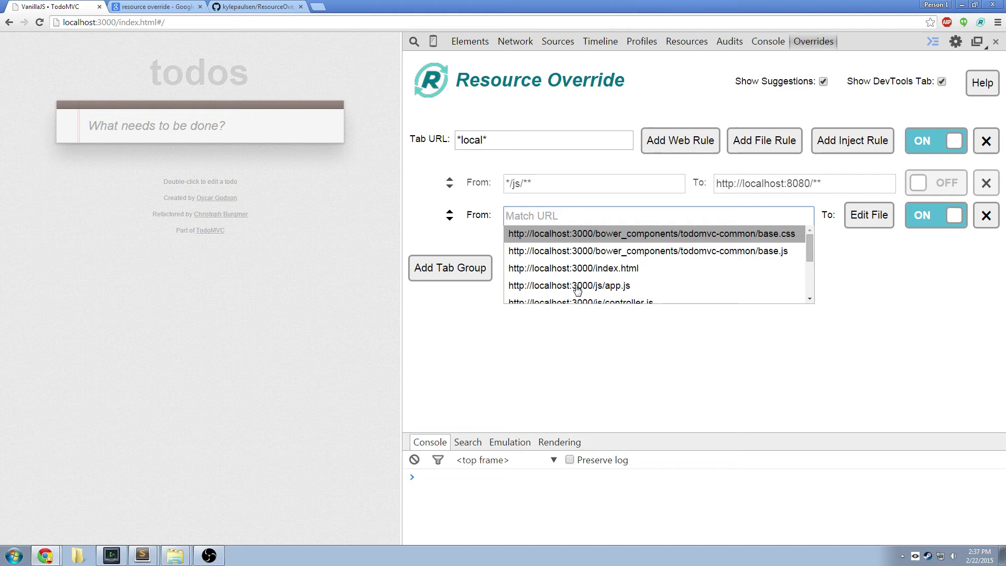
pyautogui.scroll(-1, 621, 285)
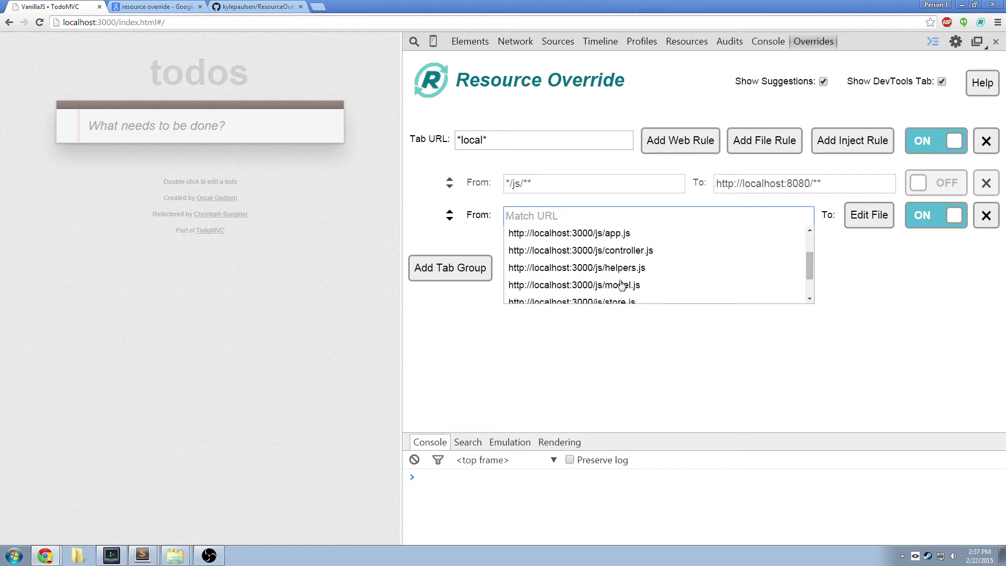
pyautogui.click(626, 251)
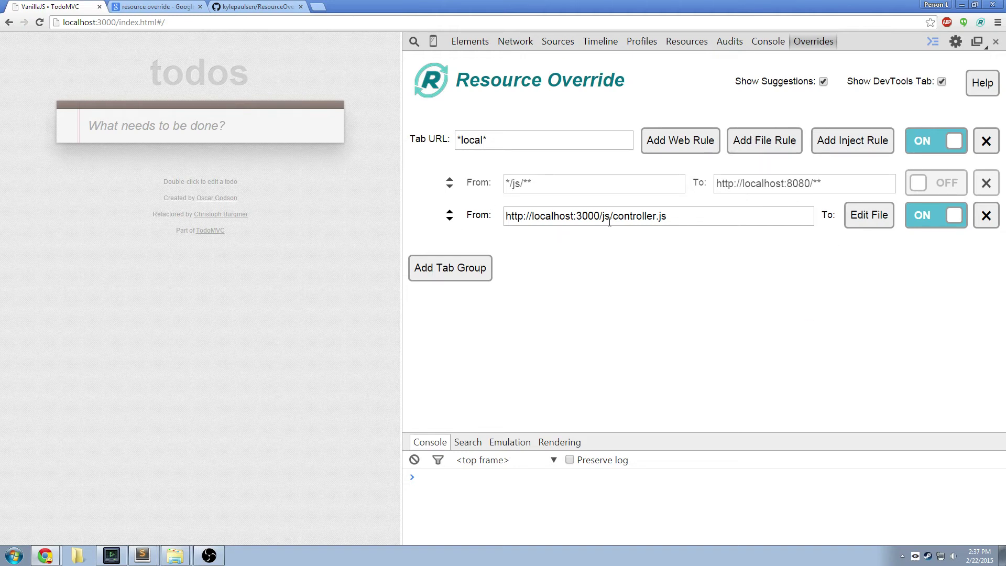
# Load the page's controller.js into the file rule's editor and beautify it
pyautogui.click(879, 222)
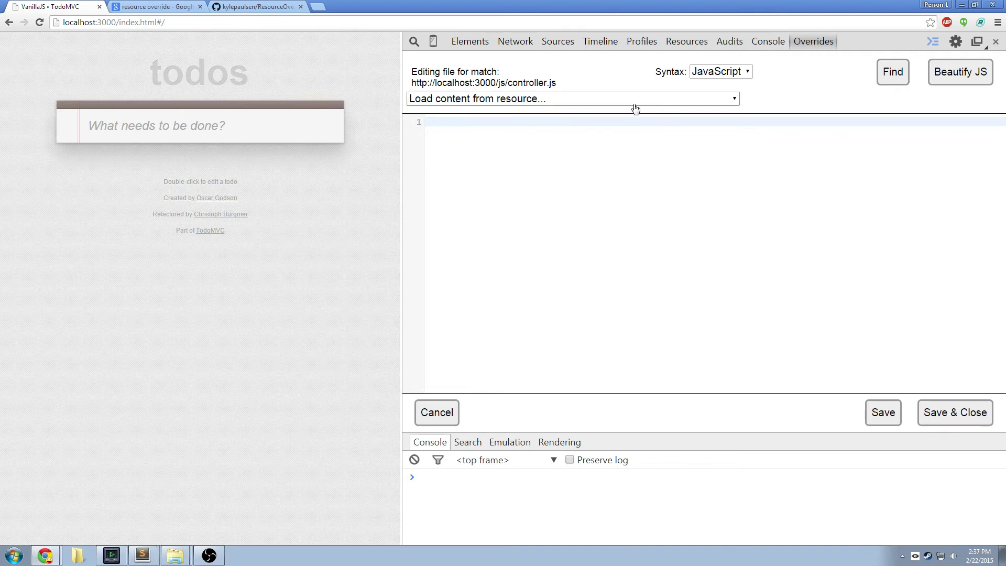
pyautogui.click(606, 100)
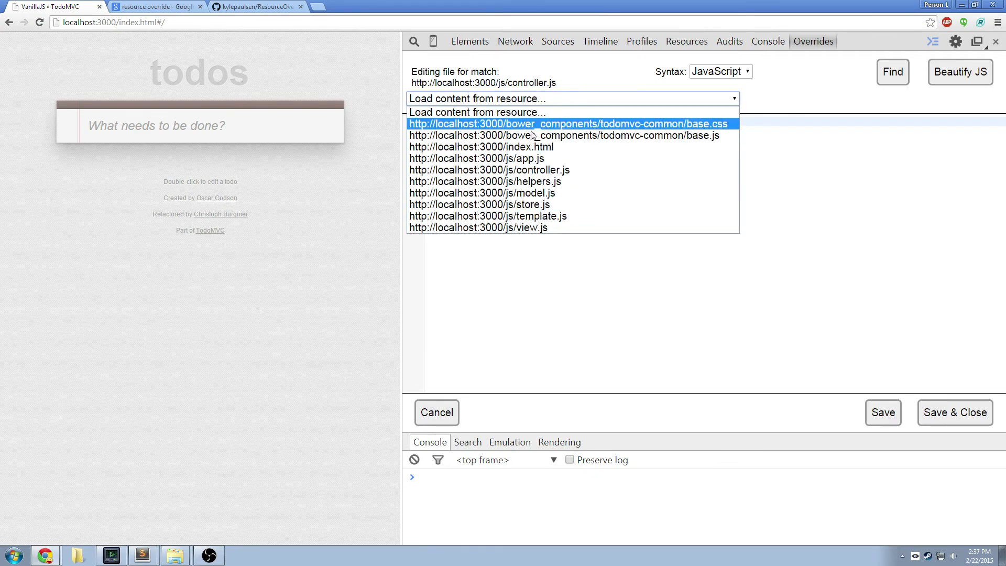
pyautogui.click(564, 171)
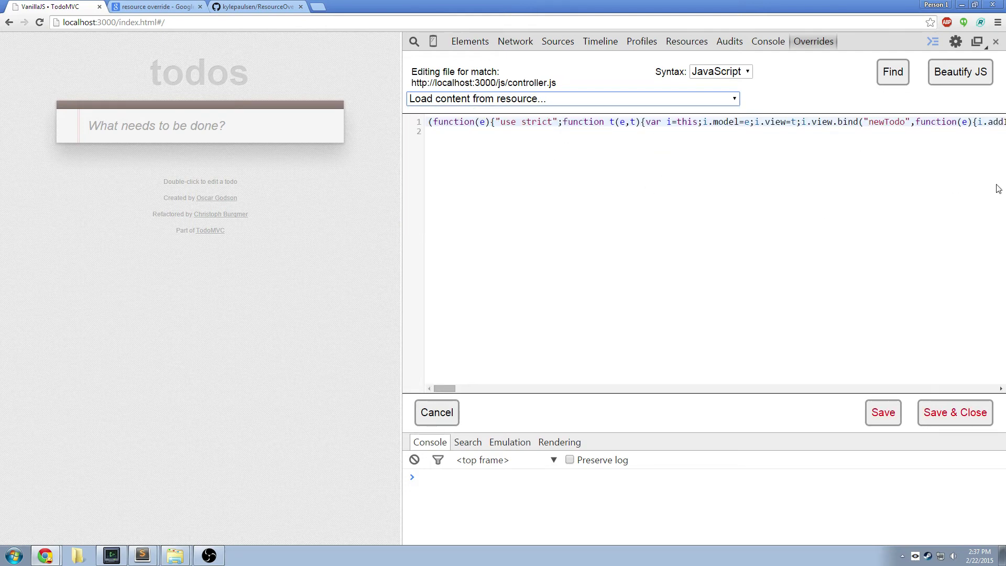
pyautogui.click(967, 76)
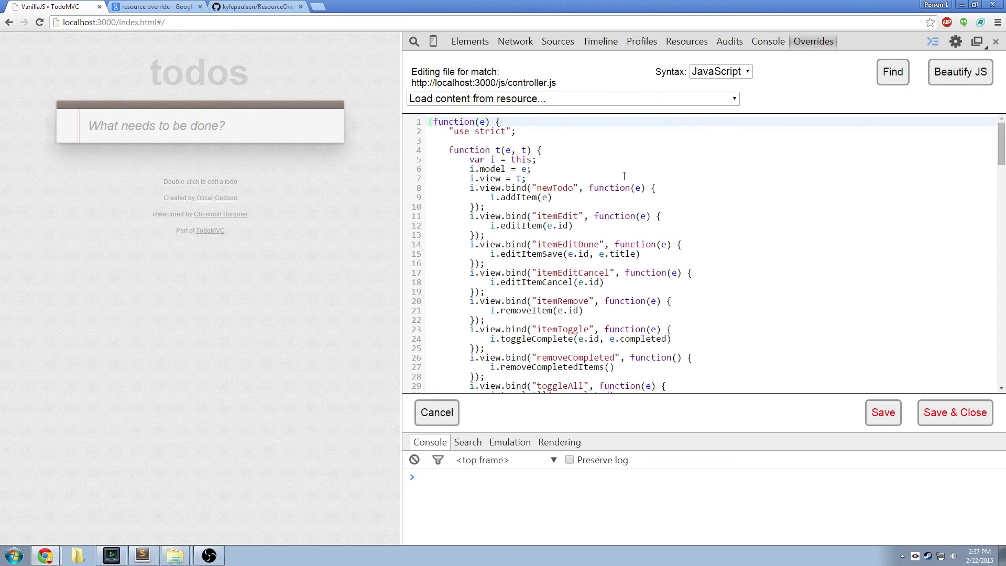
# Search the code for item, then pick the blank line after "use strict"
pyautogui.click(889, 74)
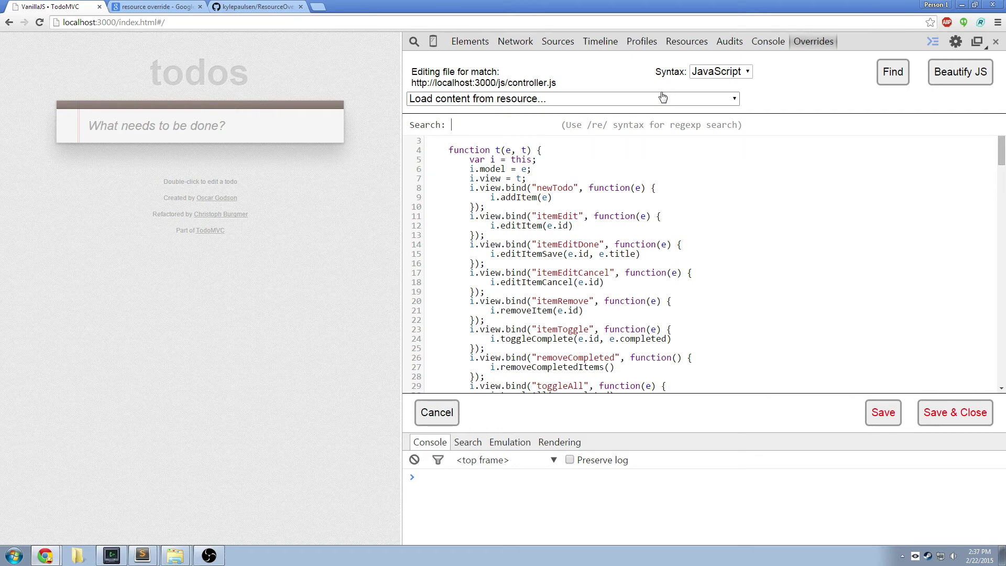
pyautogui.write('item')
pyautogui.press('Return')
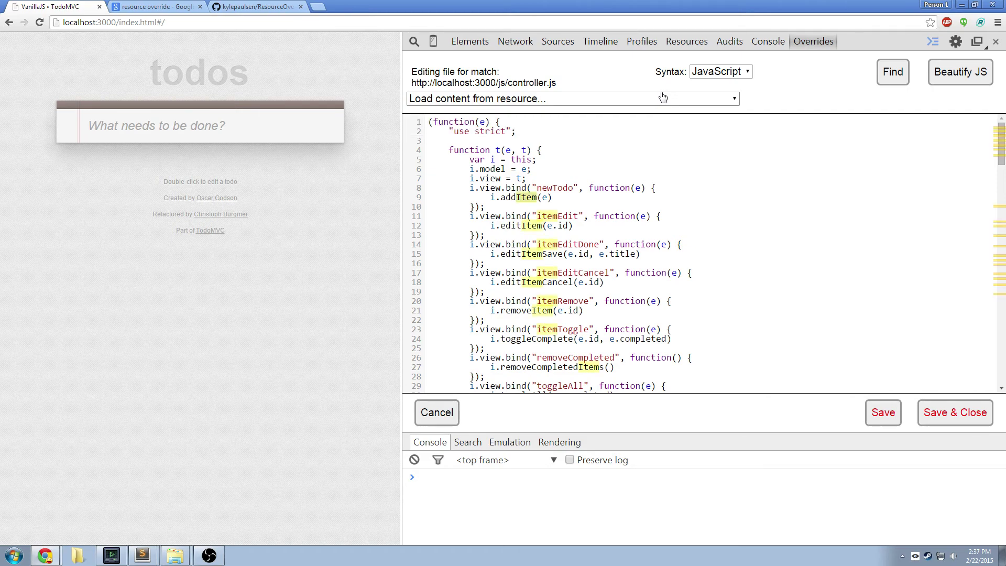
pyautogui.scroll(-15, 808, 223)
pyautogui.scroll(-5, 808, 223)
pyautogui.scroll(5, 808, 223)
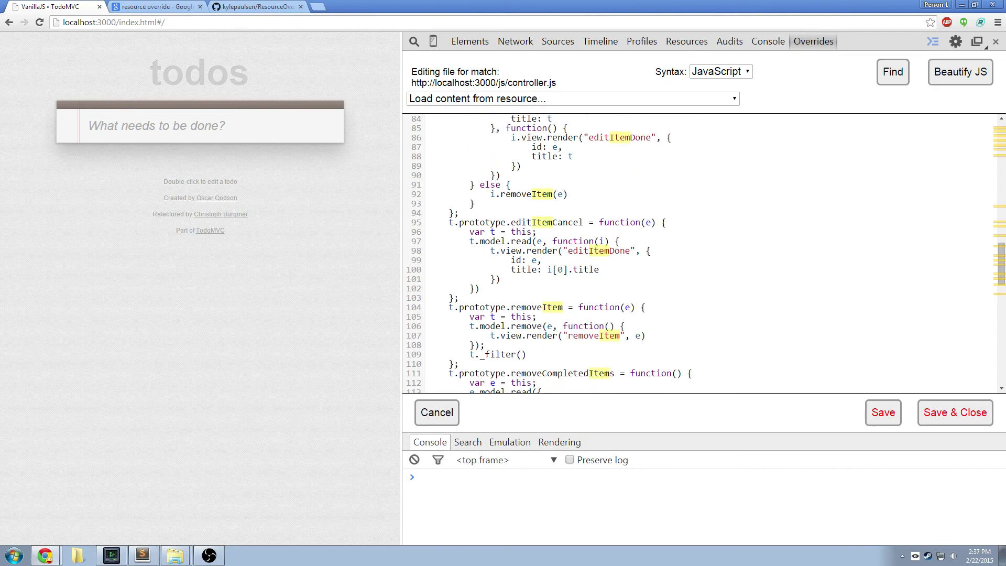
pyautogui.moveTo(1001, 262); pyautogui.dragTo(1001, 139)
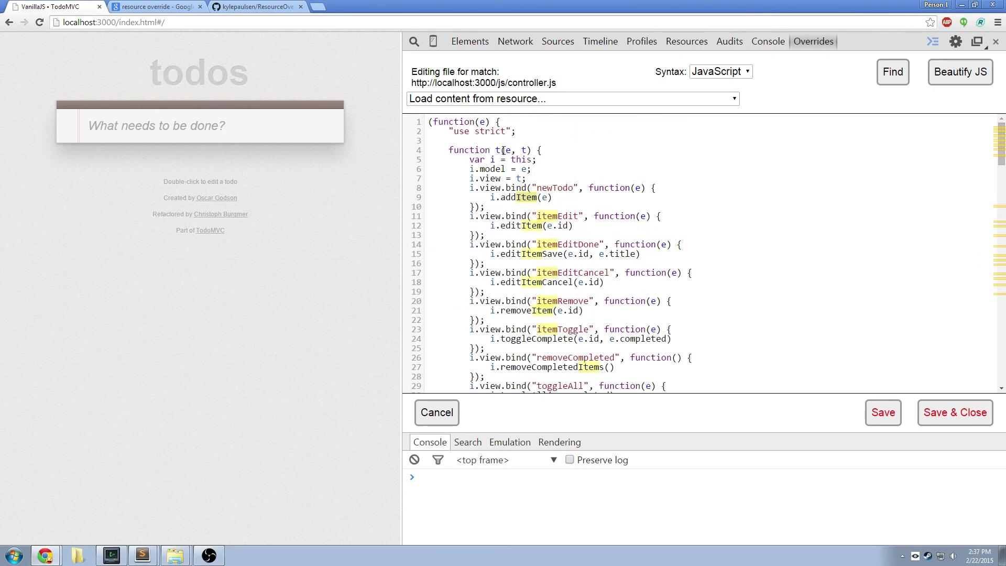
pyautogui.click(566, 139)
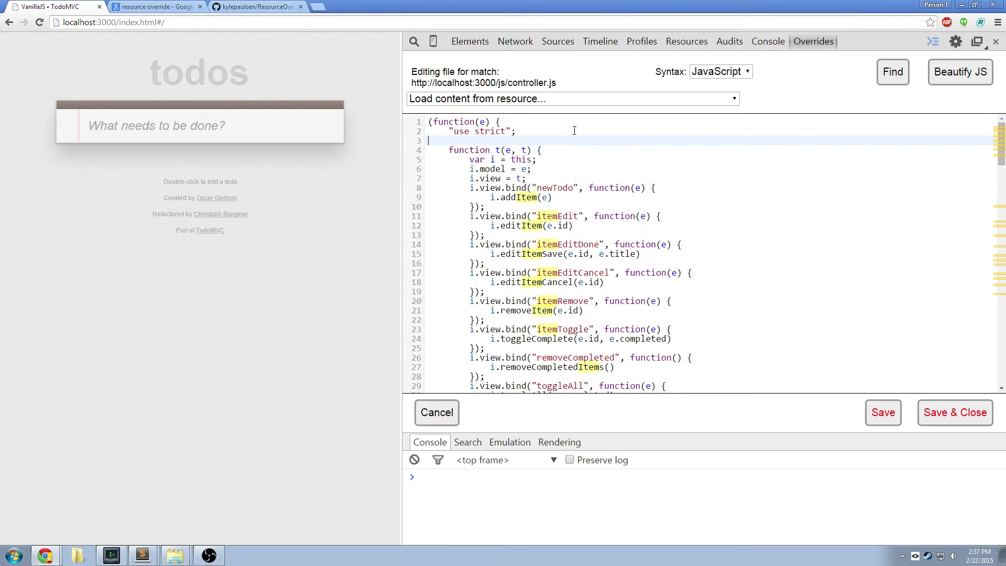
# Insert console.log("hello!") on a new line and save the controller.js override
pyautogui.press('Escape')
pyautogui.press('Escape')
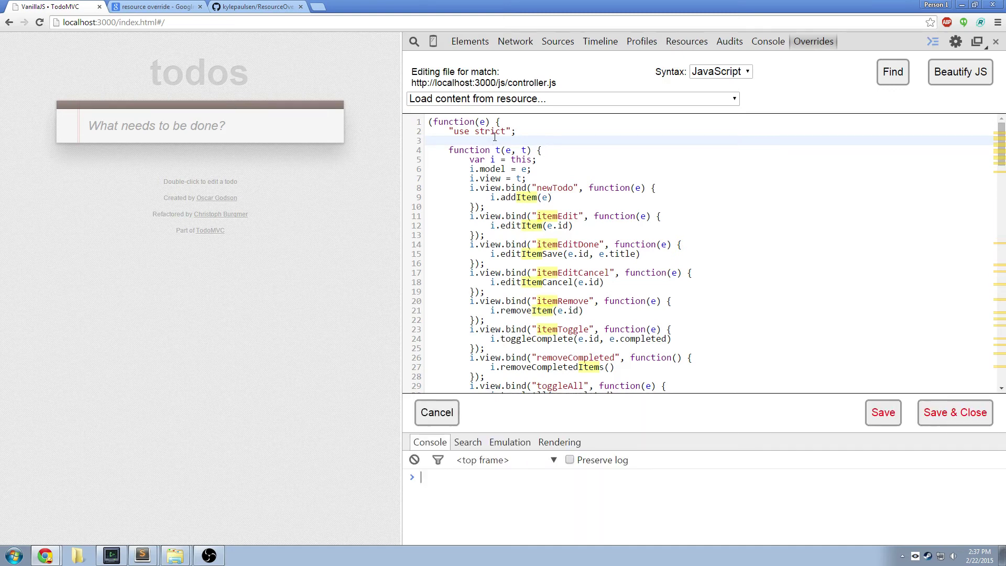
pyautogui.press('Return')
pyautogui.press('Return')
pyautogui.press('Up')
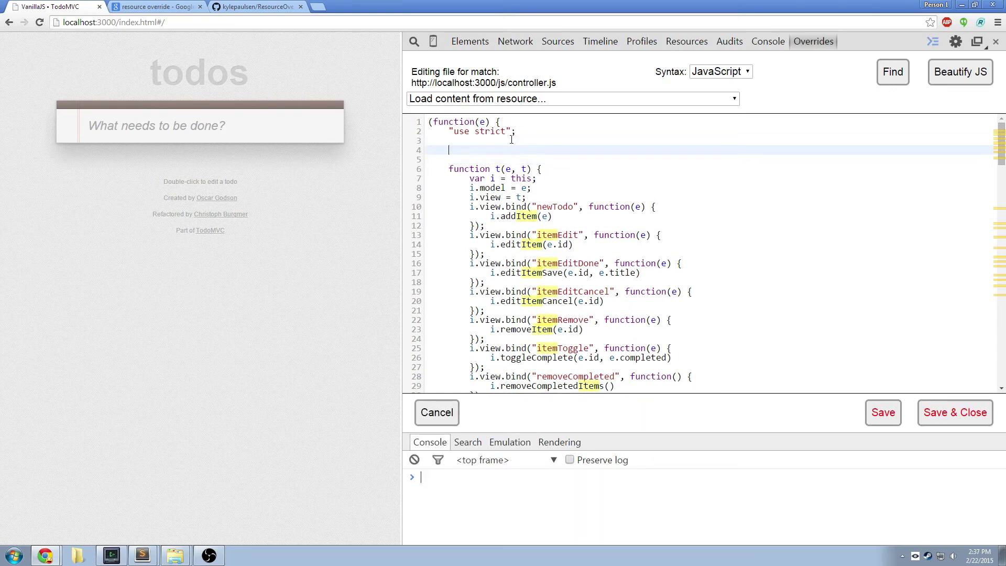
pyautogui.write('console.log("hello!");')
pyautogui.click(882, 412)
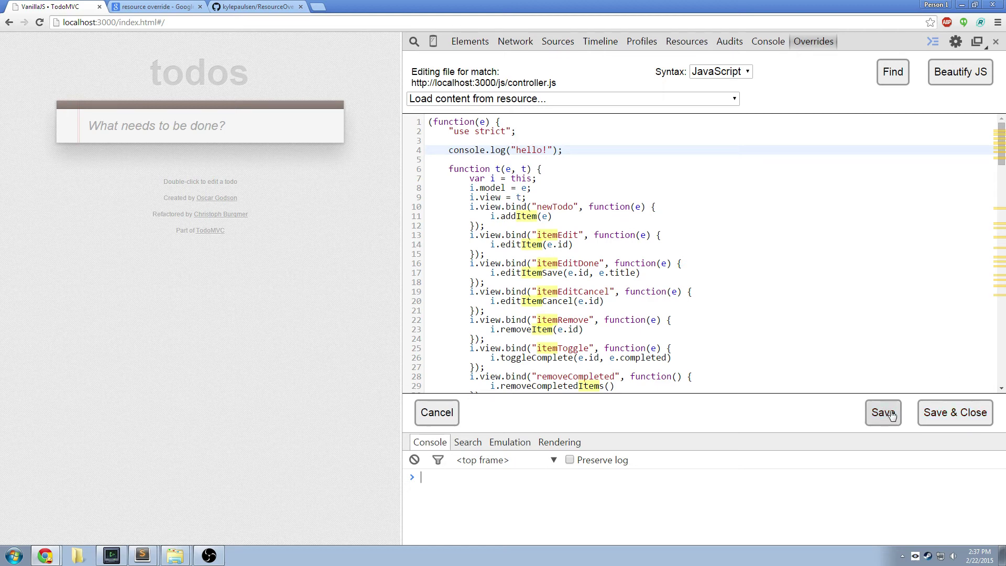
# Reload the TodoMVC page and confirm hello! appears in the console
pyautogui.click(40, 22)
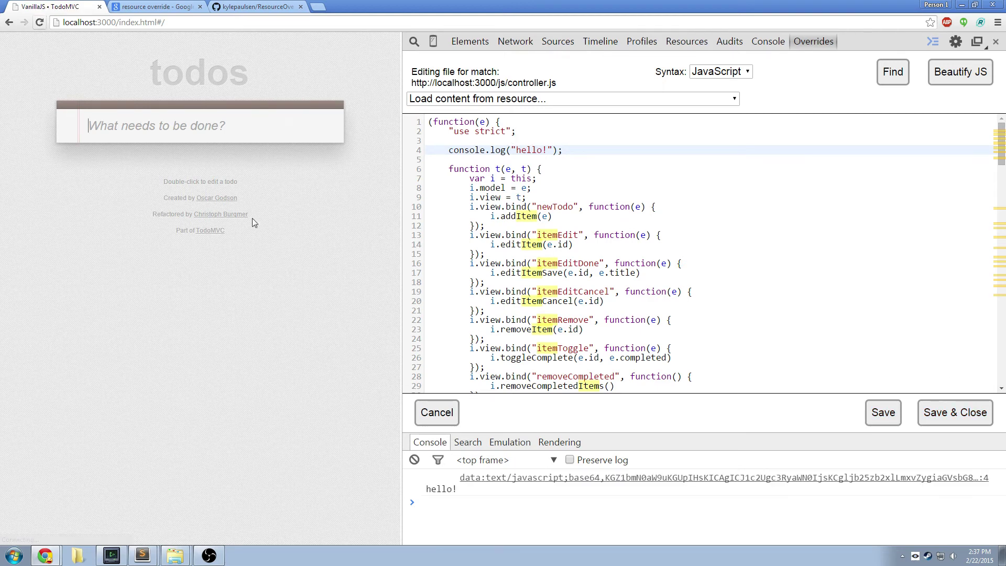
pyautogui.moveTo(430, 489); pyautogui.dragTo(447, 490)
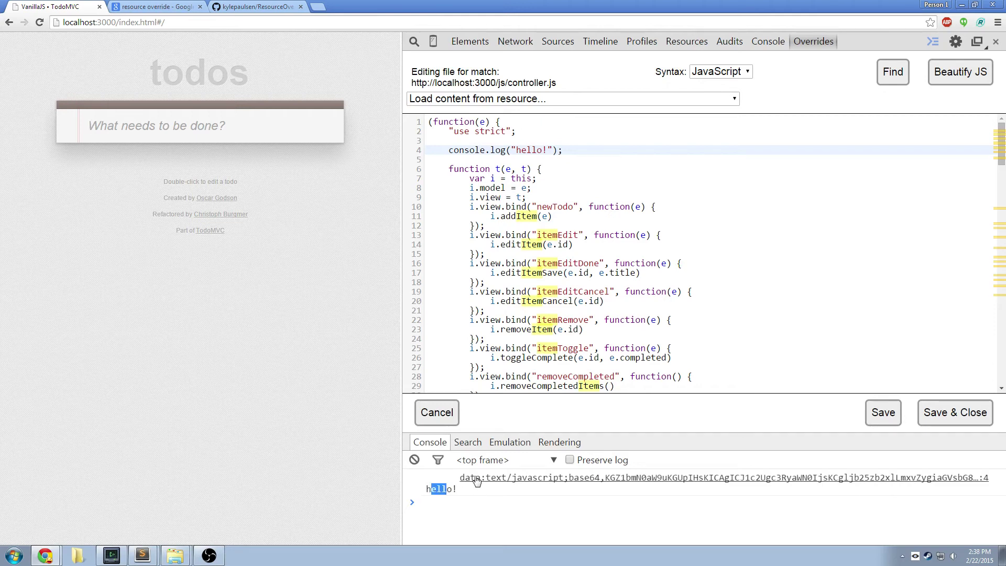
pyautogui.click(586, 154)
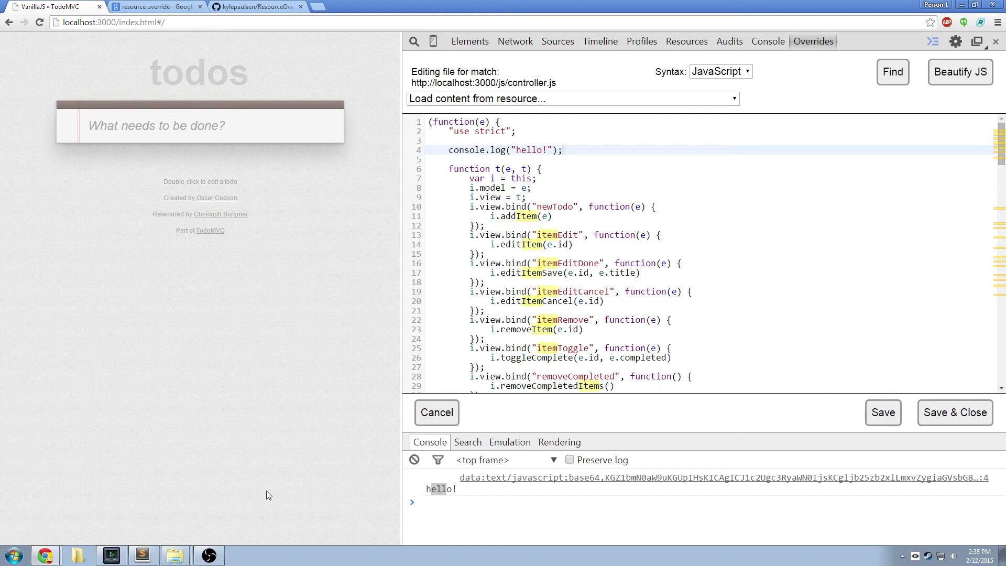
# Add an inject rule that injects JS into the head
pyautogui.click(450, 420)
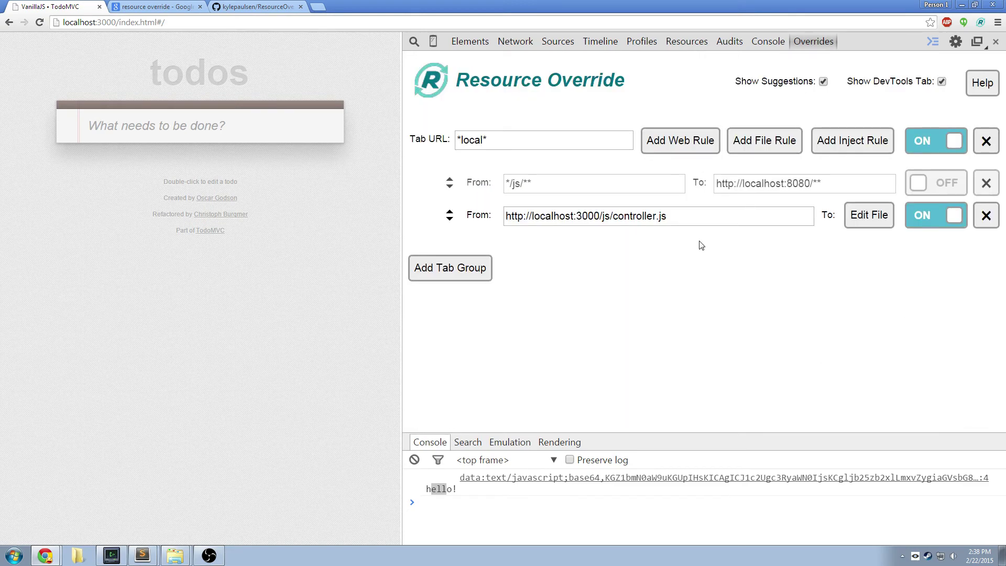
pyautogui.click(849, 149)
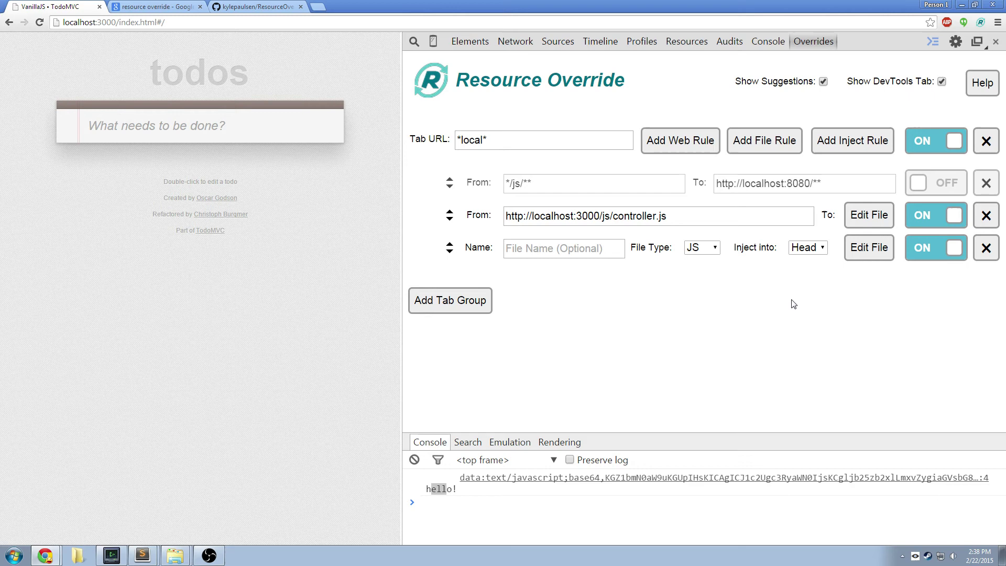
pyautogui.click(697, 247)
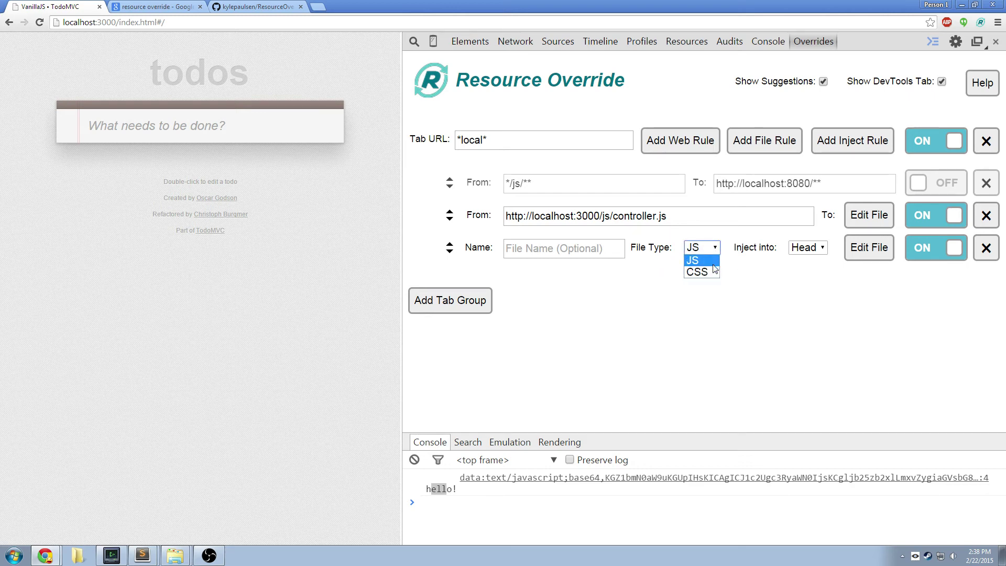
pyautogui.click(778, 275)
pyautogui.click(815, 247)
pyautogui.click(812, 250)
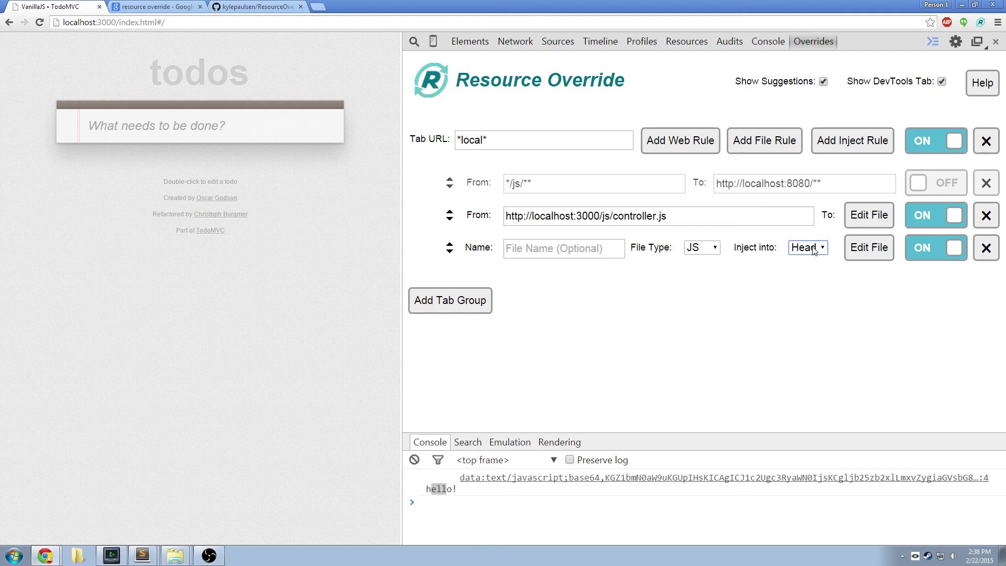
# Write and save an injected script logging "foo?" to the console
pyautogui.click(867, 248)
pyautogui.write('cop')
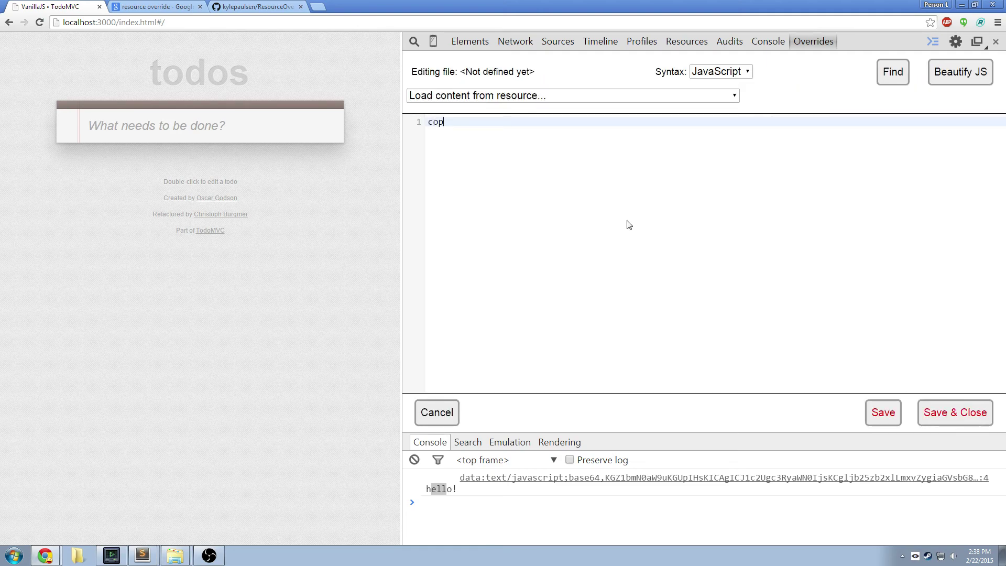
pyautogui.press('BackSpace')
pyautogui.write('nsole.log("')
pyautogui.write('foo?')
pyautogui.click(882, 413)
pyautogui.click(427, 418)
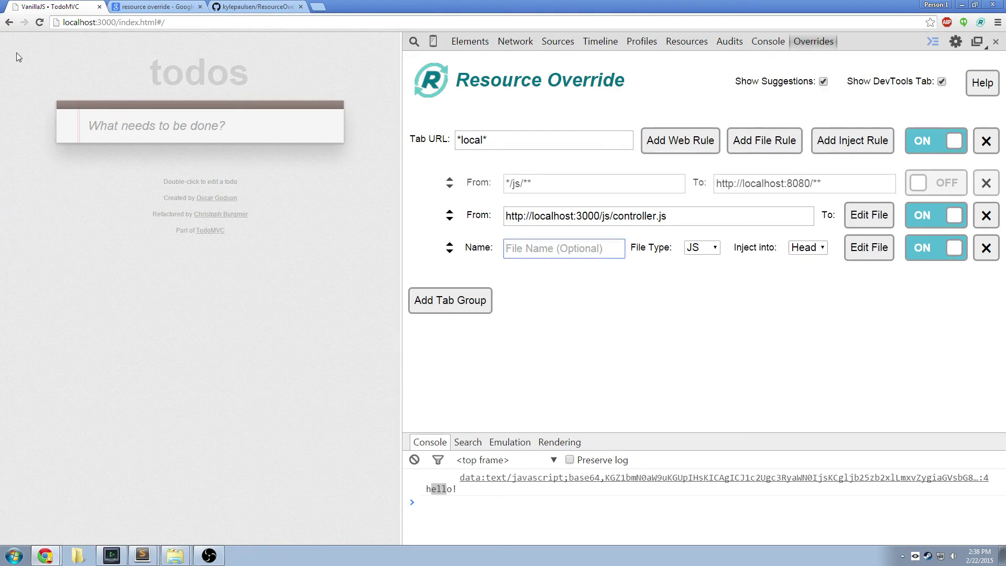
# After seeing foo logged, delete the inject and controller.js rules and re-enable the */js/** redirect
pyautogui.click(39, 22)
pyautogui.moveTo(426, 478); pyautogui.dragTo(445, 478)
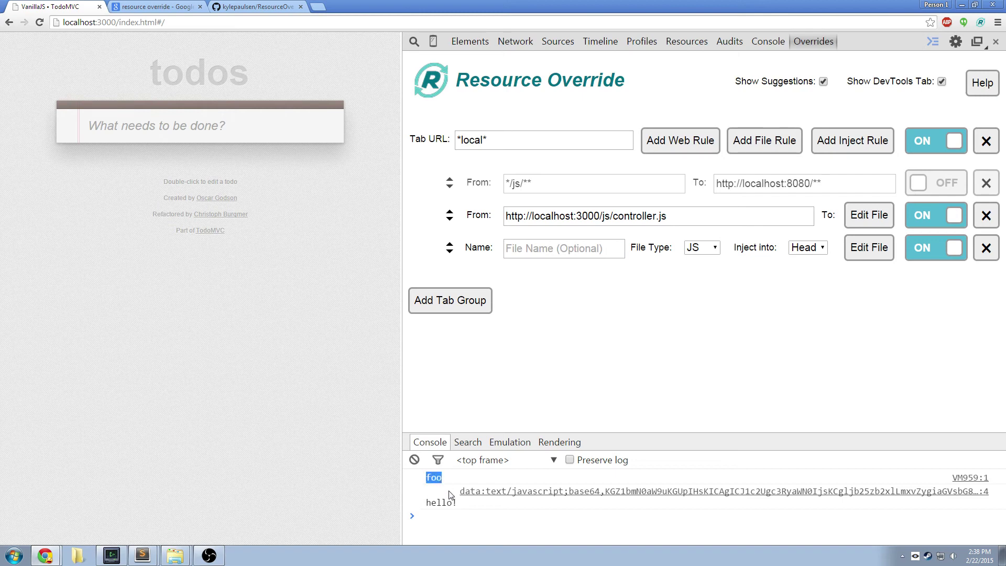
pyautogui.click(985, 247)
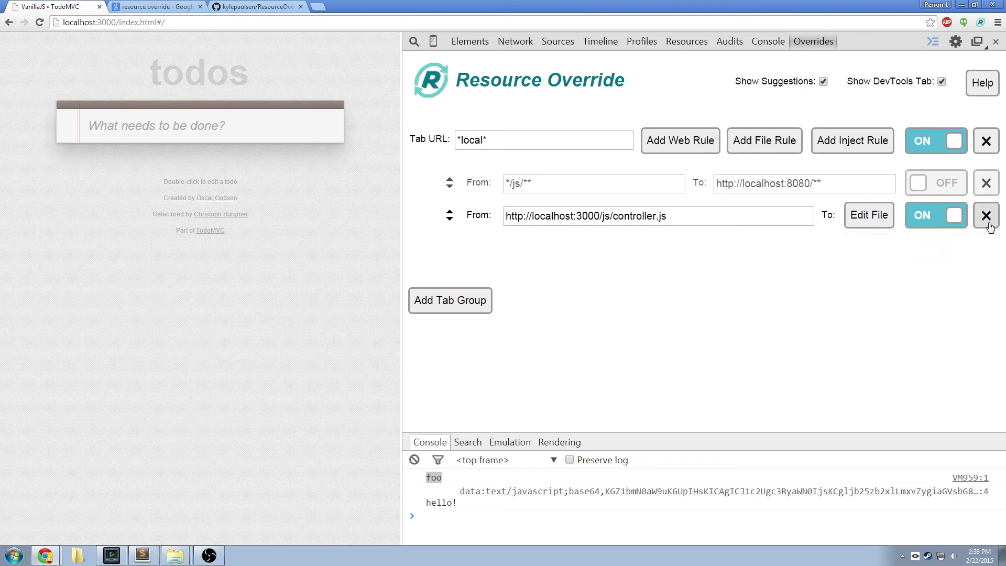
pyautogui.click(985, 215)
pyautogui.click(933, 182)
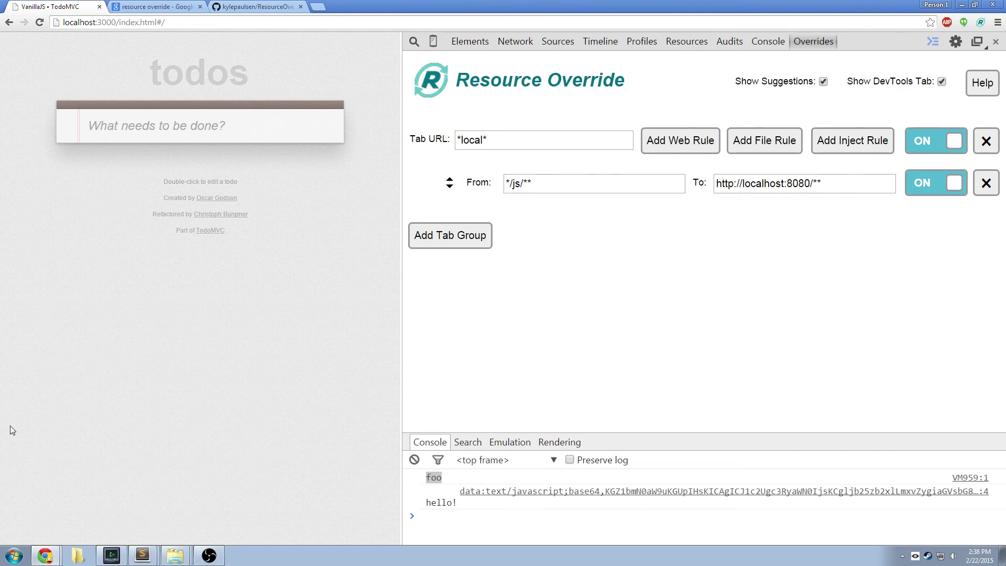
pyautogui.click(122, 559)
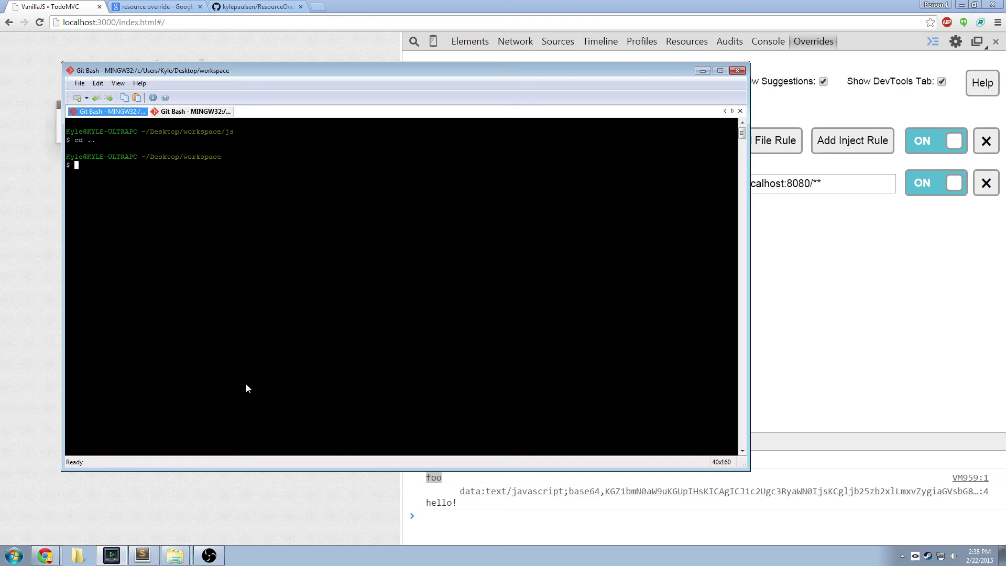
# Run cd js and hs in Git Bash to start http-server on port 8080
pyautogui.write('cd js')
pyautogui.press('Return')
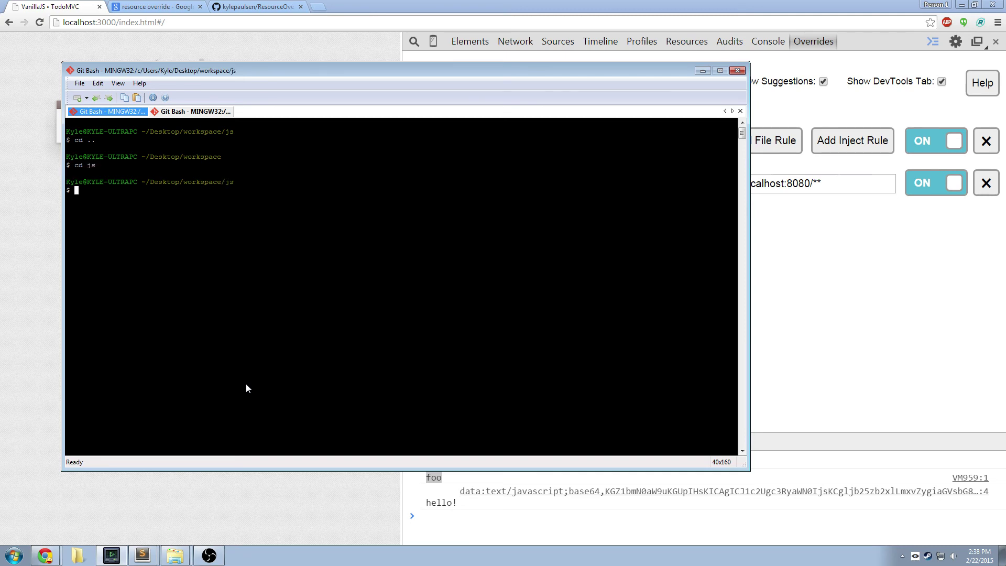
pyautogui.write('hs')
pyautogui.press('Return')
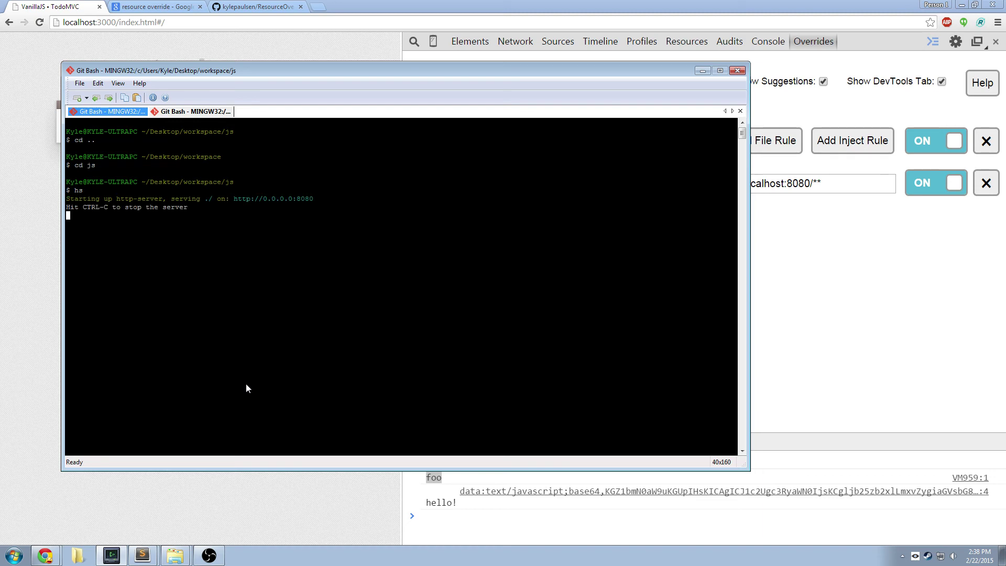
# Reload the TodoMVC page and check the server log for the redirected script requests
pyautogui.click(705, 71)
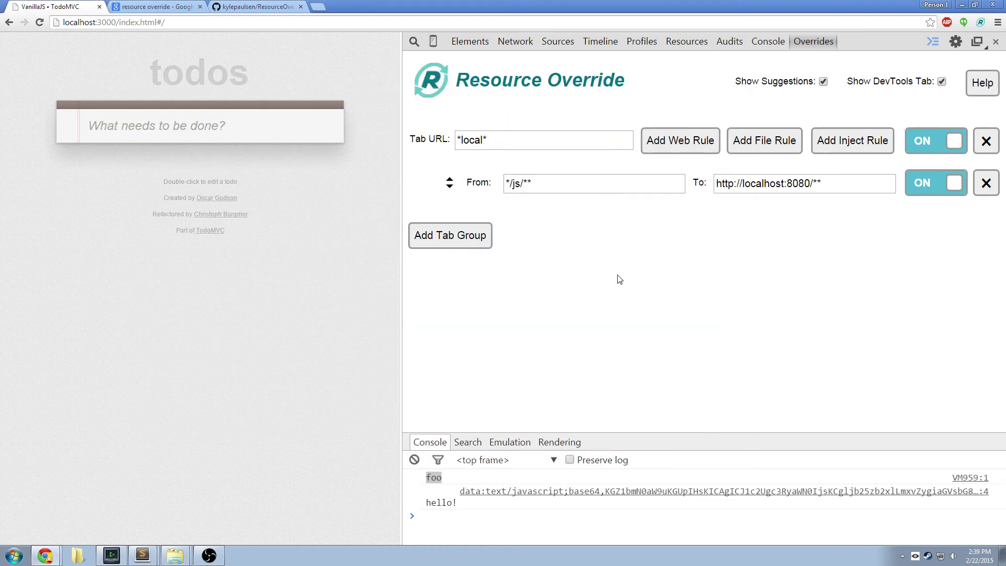
pyautogui.click(40, 22)
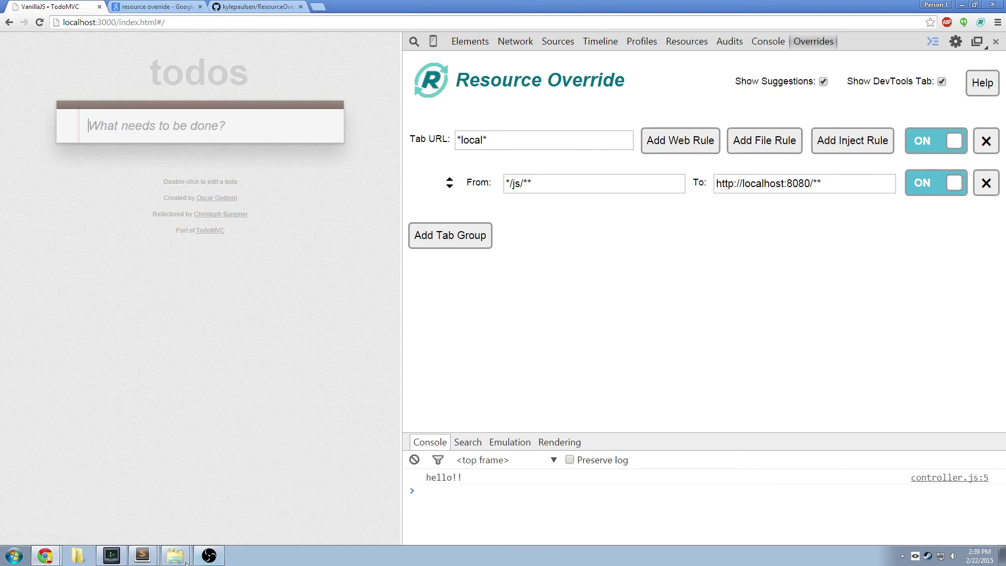
pyautogui.click(111, 555)
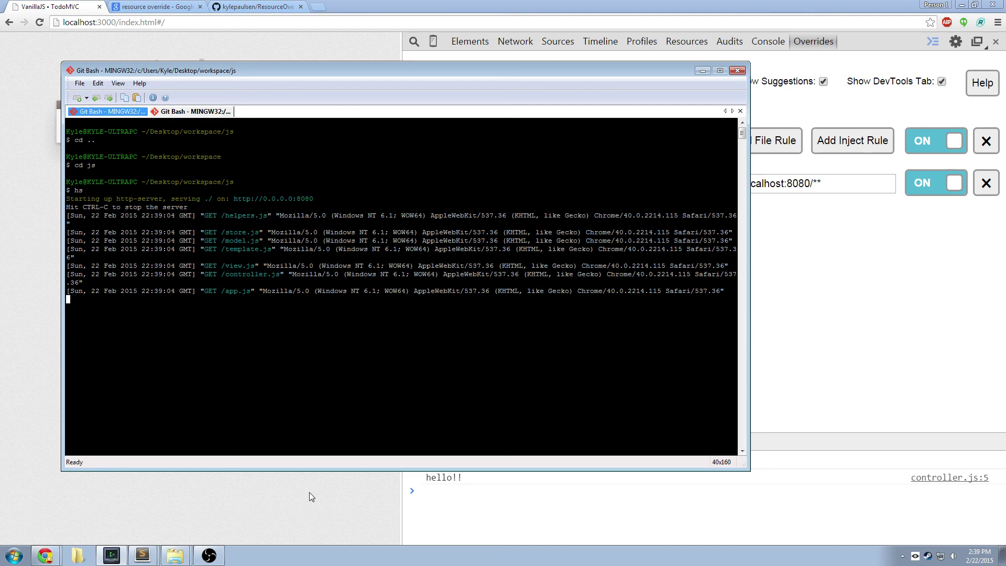
pyautogui.click(296, 520)
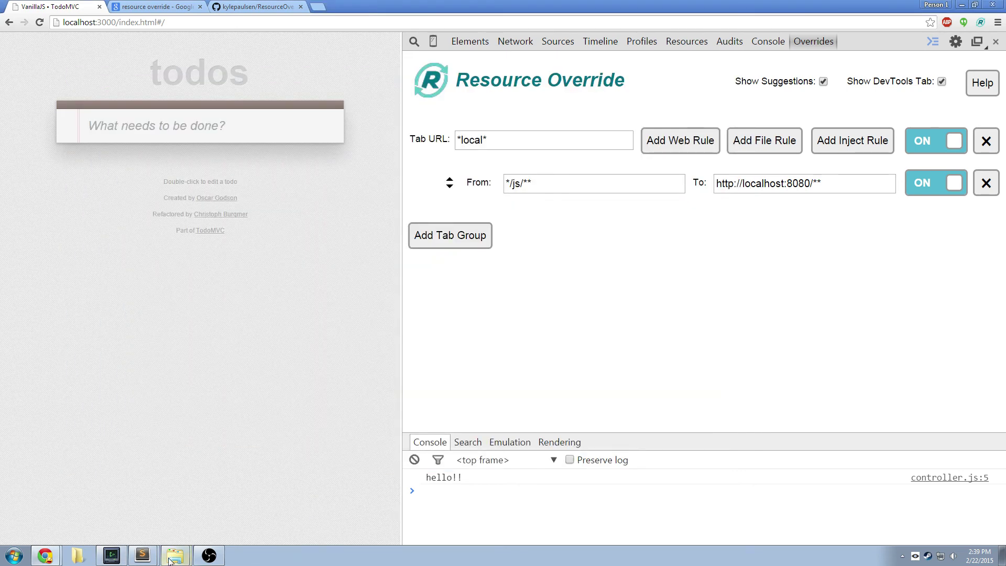
# Change line 5 of controller.js to console.log("hello world!!") and save
pyautogui.click(142, 556)
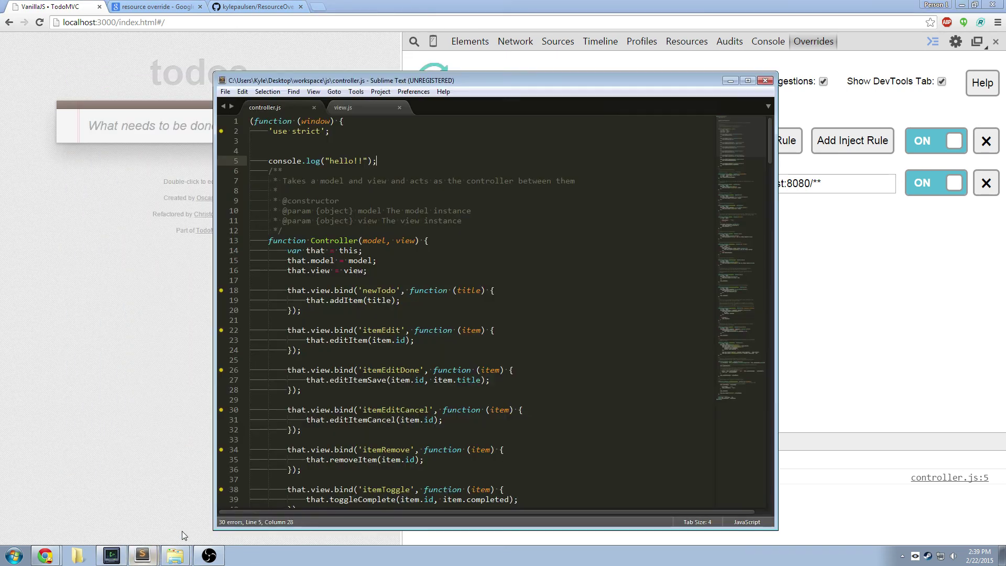
pyautogui.moveTo(554, 84); pyautogui.dragTo(545, 69)
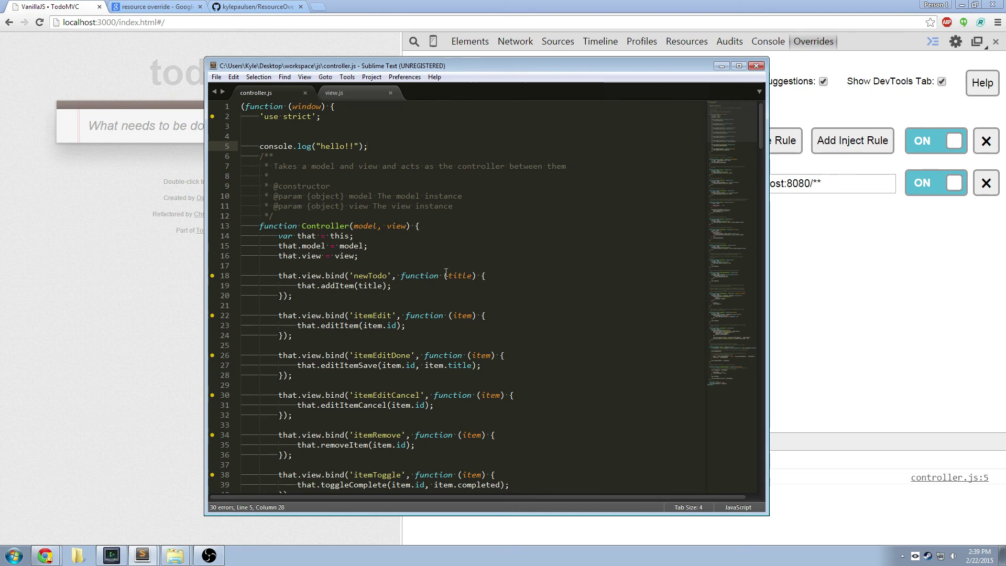
pyautogui.press('Left')
pyautogui.write('world')
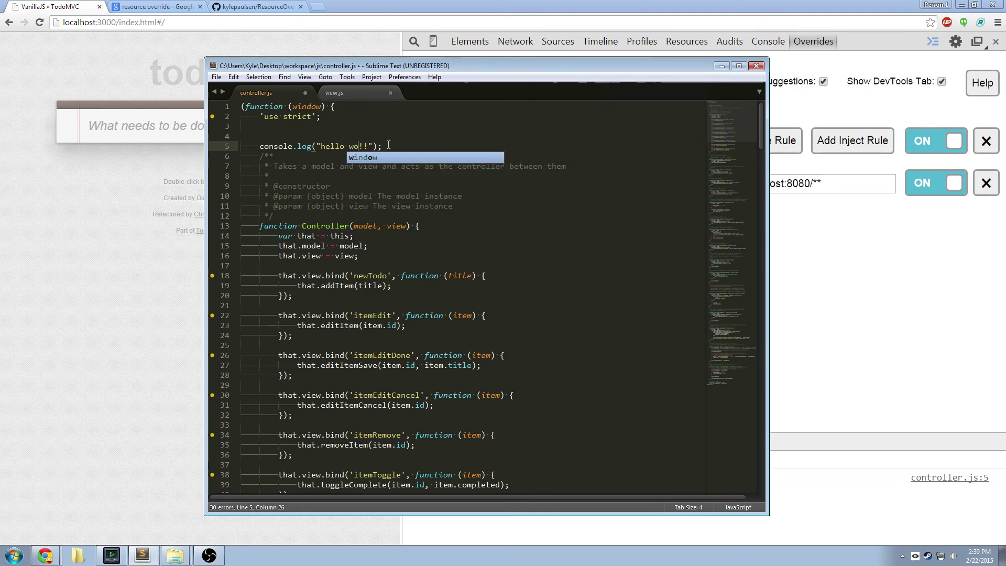
pyautogui.hotkey('ctrl', 's')
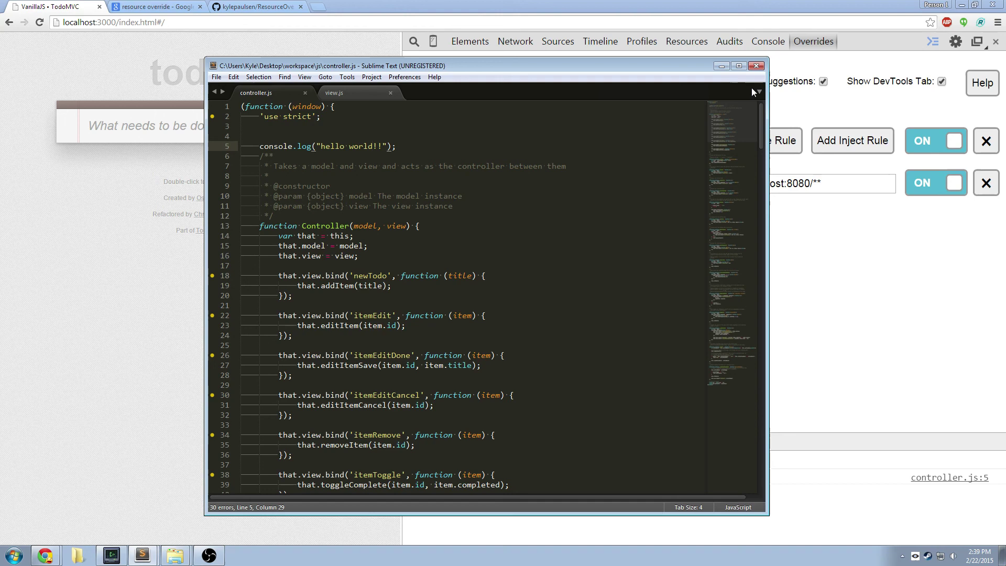
# Reload the TodoMVC page and confirm the console now logs hello world!!
pyautogui.click(723, 67)
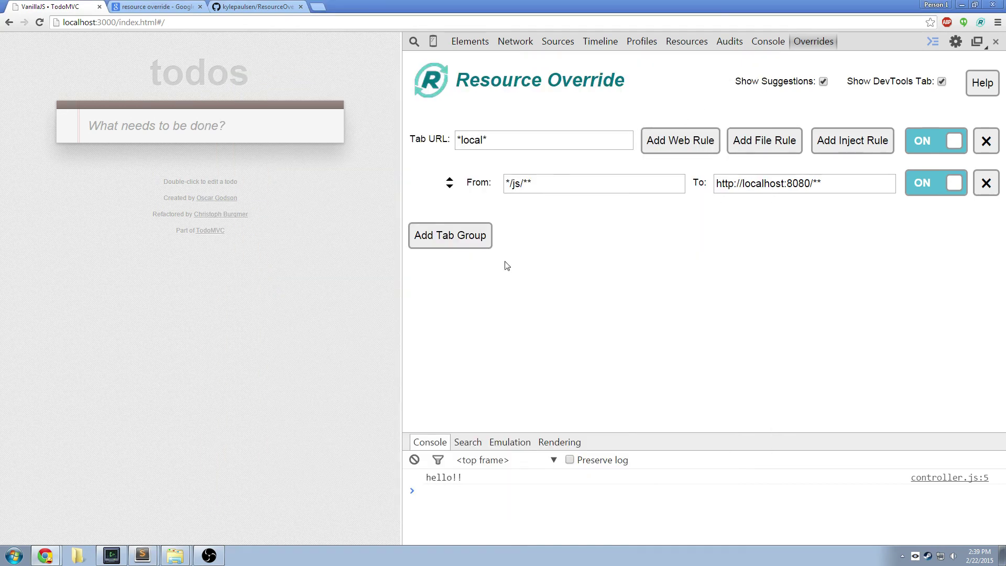
pyautogui.click(39, 23)
pyautogui.moveTo(457, 477); pyautogui.dragTo(477, 477)
# Open the Resource Override Chrome Web Store listing from the search results and read its description
pyautogui.click(154, 9)
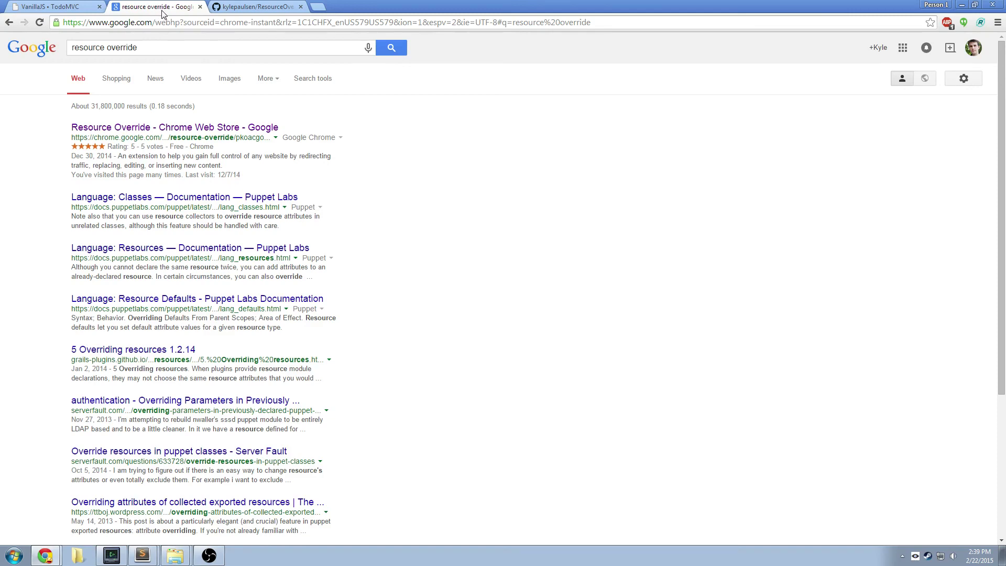
pyautogui.click(163, 127)
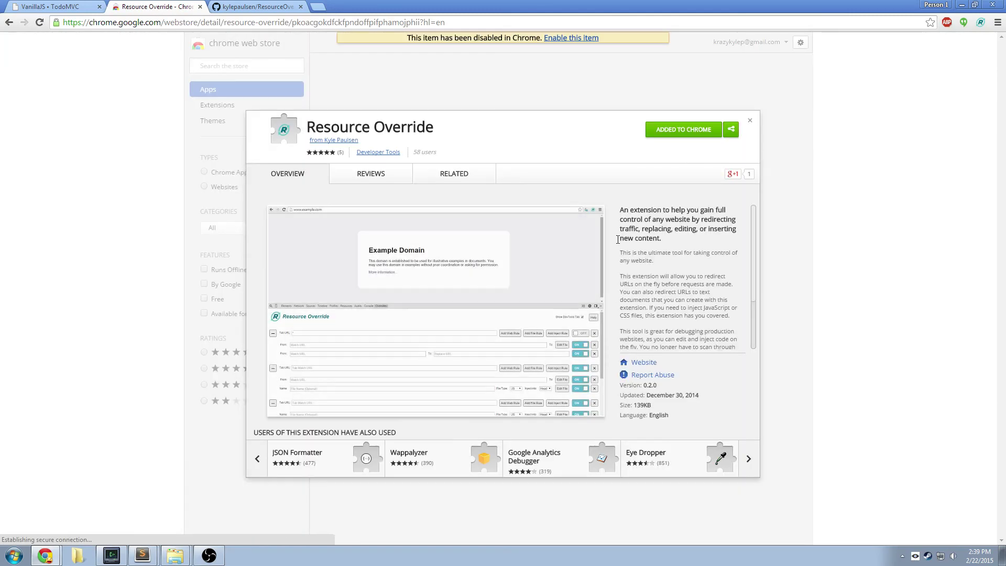
pyautogui.scroll(-2, 681, 273)
pyautogui.moveTo(655, 241); pyautogui.dragTo(739, 327)
pyautogui.scroll(2, 681, 272)
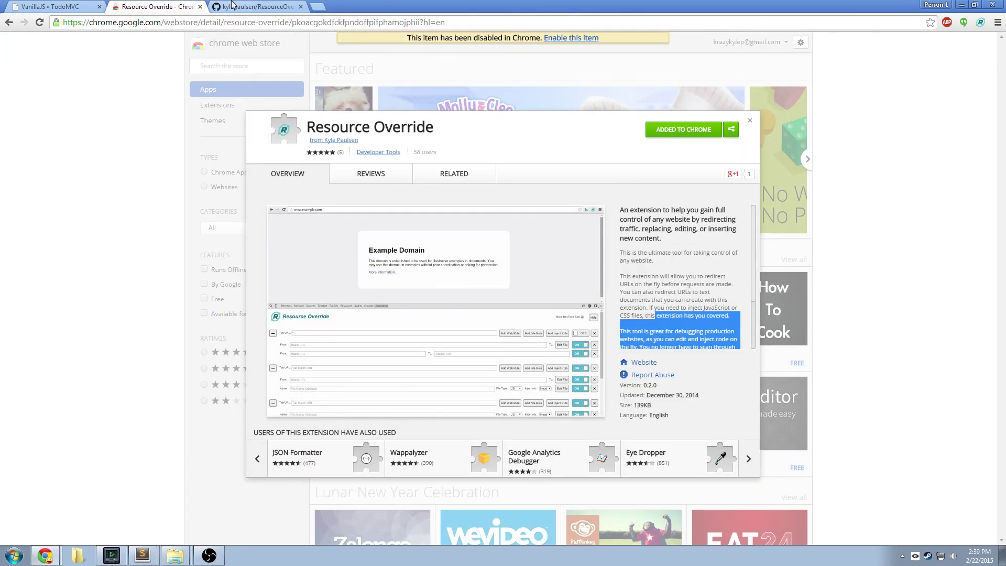
# Glance at the ResourceOverride GitHub repository, then find the GitHub link in the Web Store description
pyautogui.click(233, 6)
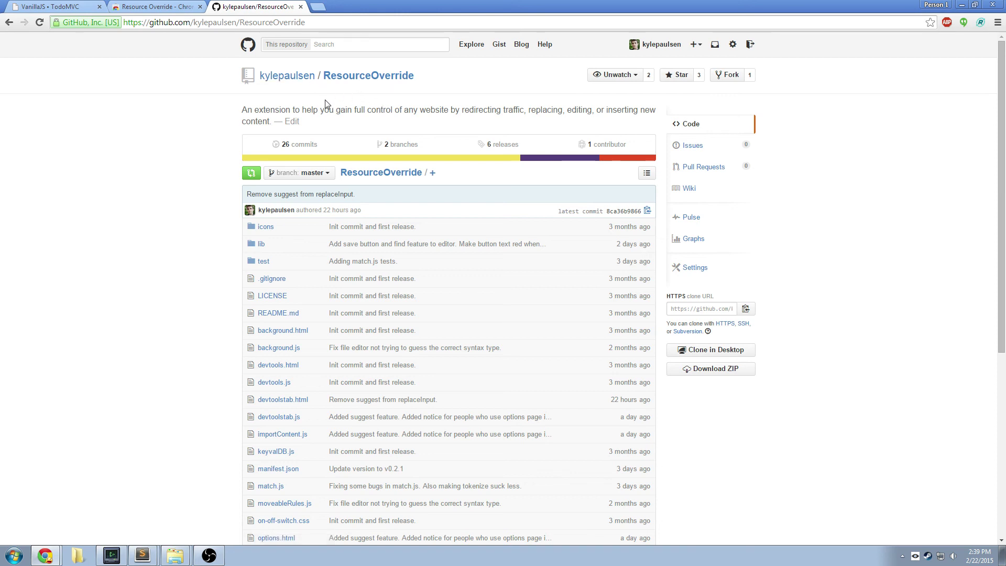
pyautogui.click(185, 12)
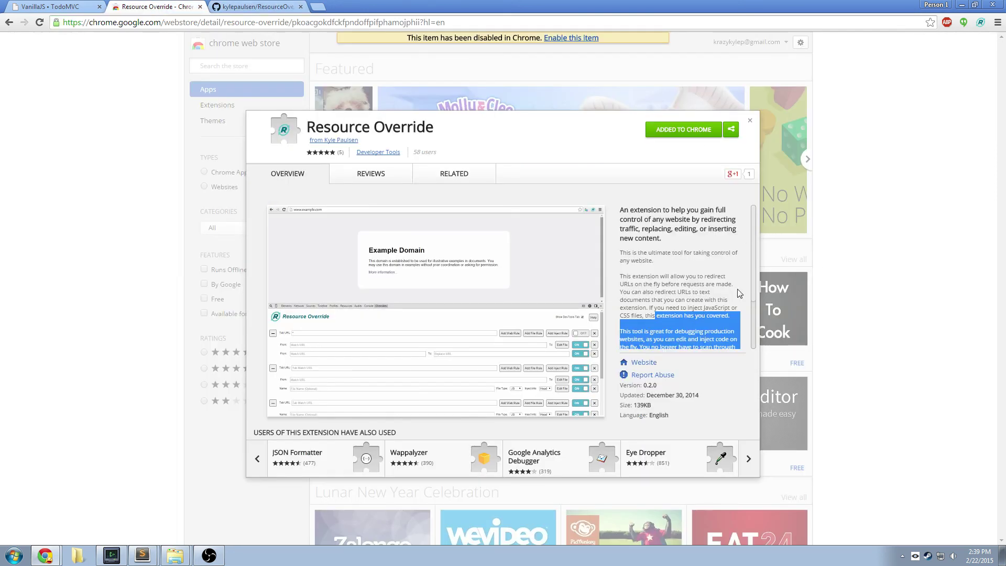
pyautogui.click(698, 292)
pyautogui.scroll(-2, 699, 291)
pyautogui.moveTo(631, 332); pyautogui.dragTo(675, 345)
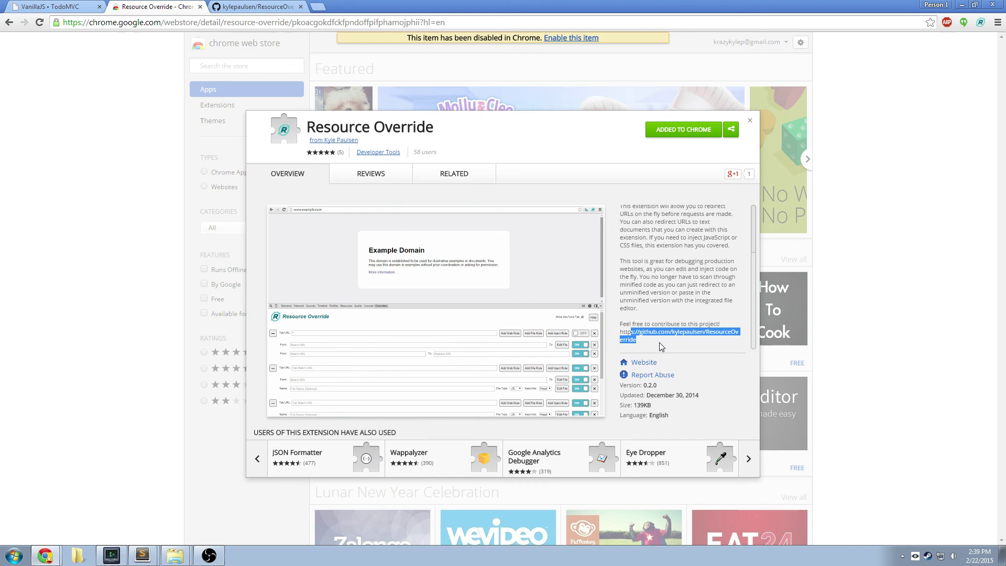
# Browse the ResourceOverride GitHub repository page, then return to the VanillaJS TodoMVC tab
pyautogui.click(252, 6)
pyautogui.scroll(-2, 602, 204)
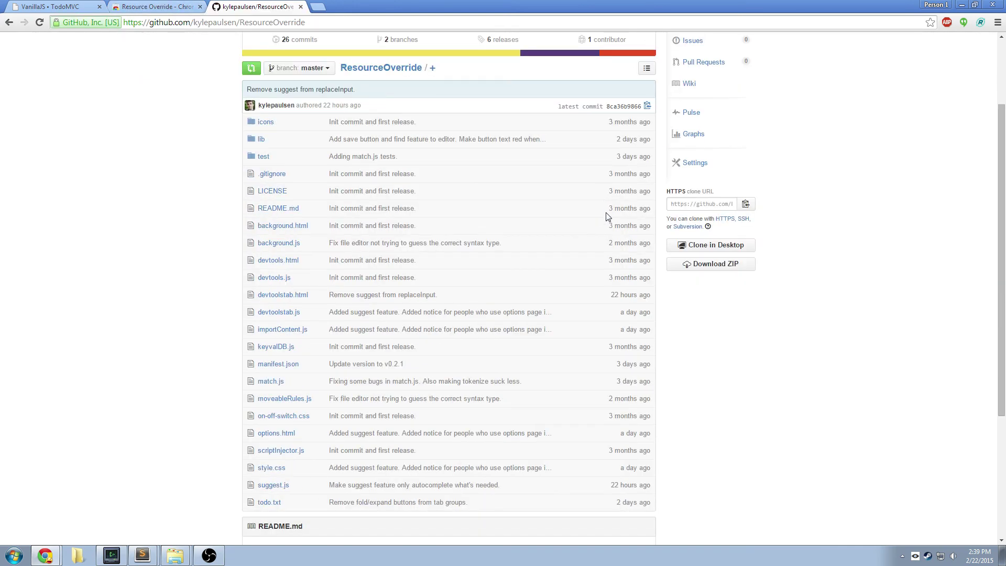
pyautogui.scroll(2, 610, 218)
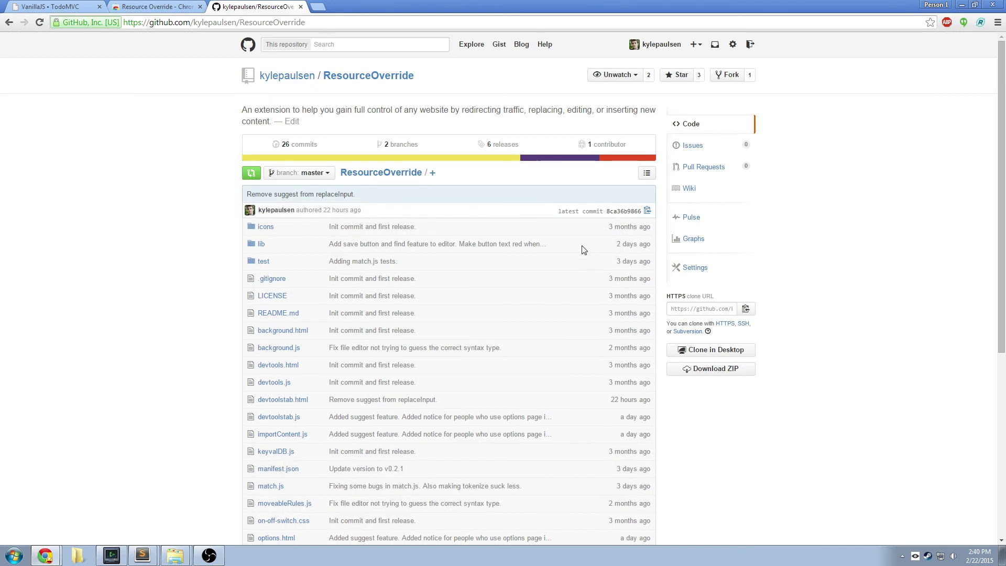
pyautogui.click(157, 6)
pyautogui.click(65, 9)
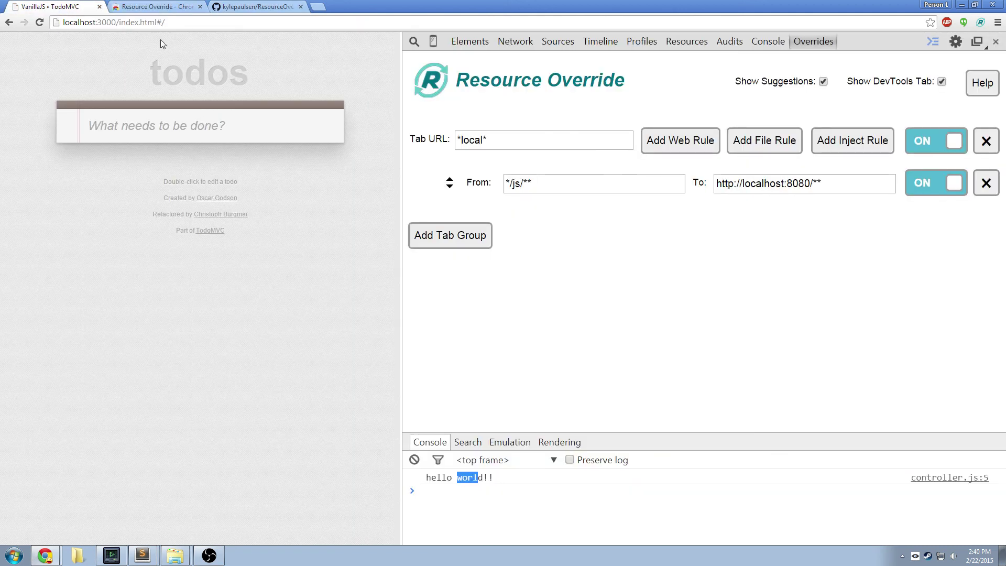